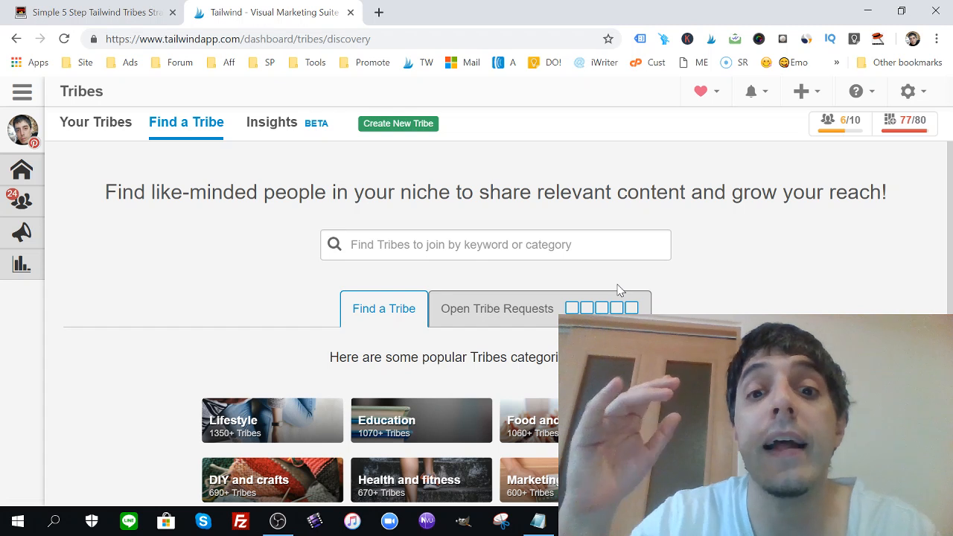
Step: Search for Tribes to join with the keyword "dog"
{"action": "scroll", "coordinate": [617, 290], "scroll_direction": "down", "scroll_amount": 2}
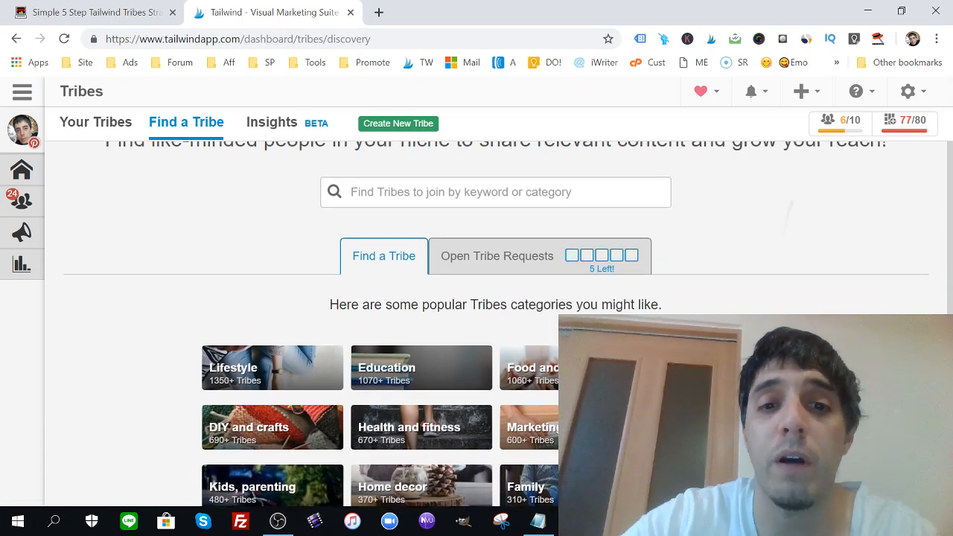
{"action": "scroll", "coordinate": [521, 238], "scroll_direction": "up", "scroll_amount": 1}
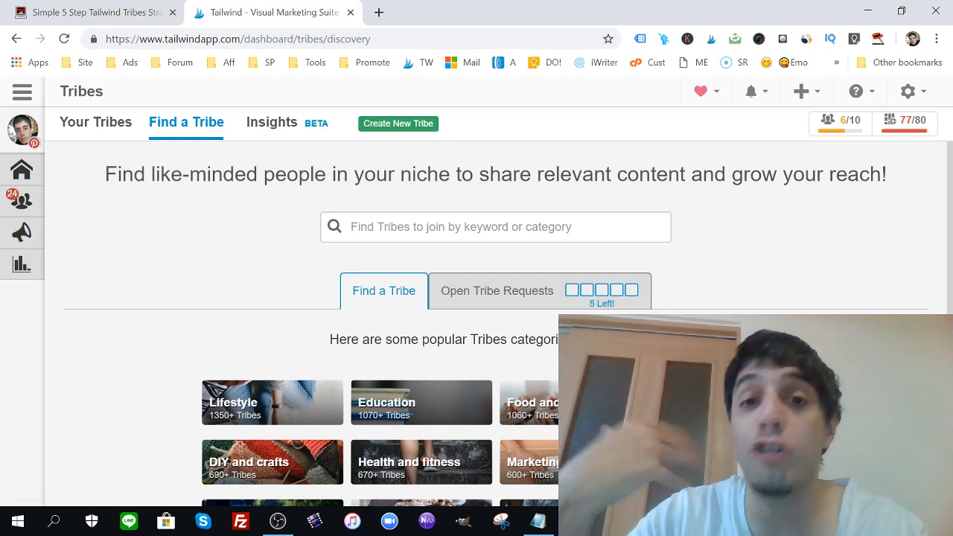
{"action": "left_click", "coordinate": [476, 227]}
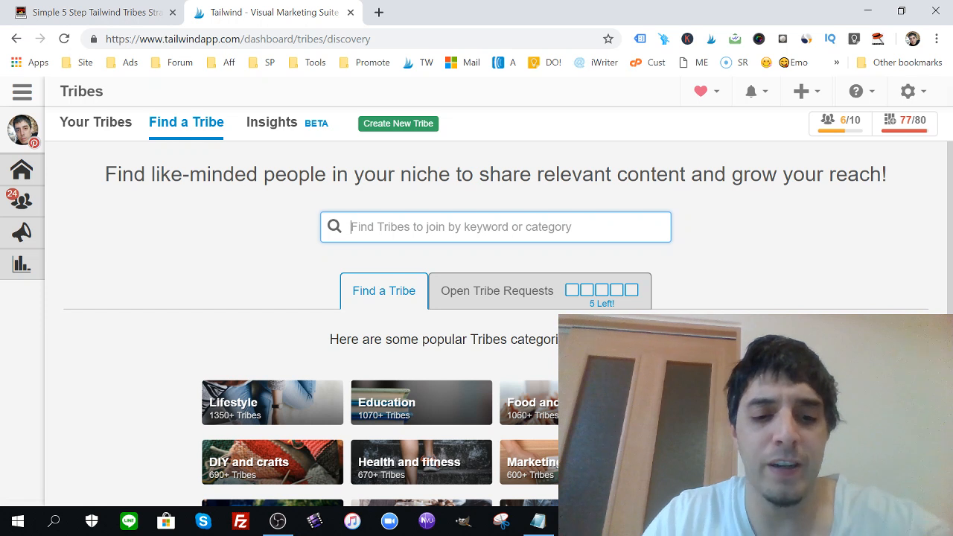
{"action": "type", "text": "dog"}
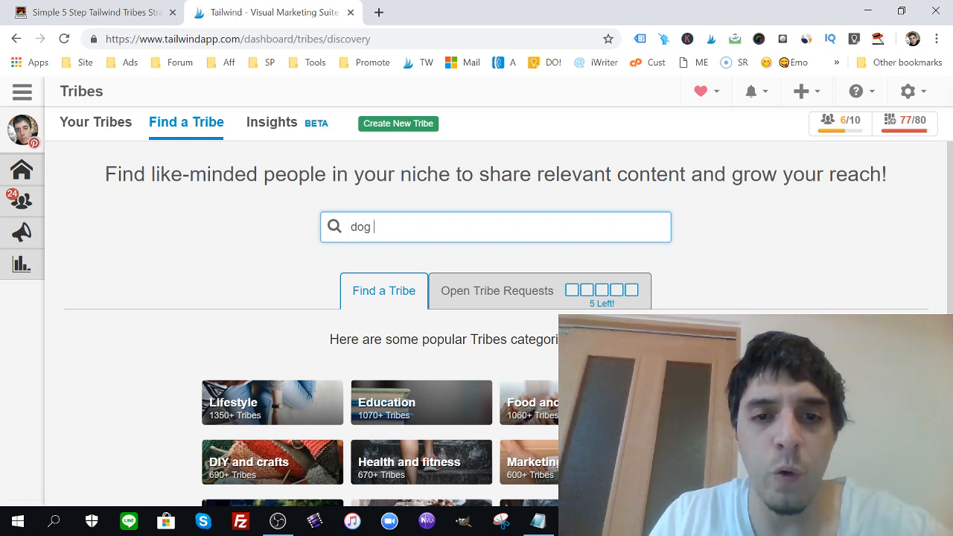
{"action": "key", "text": "Return"}
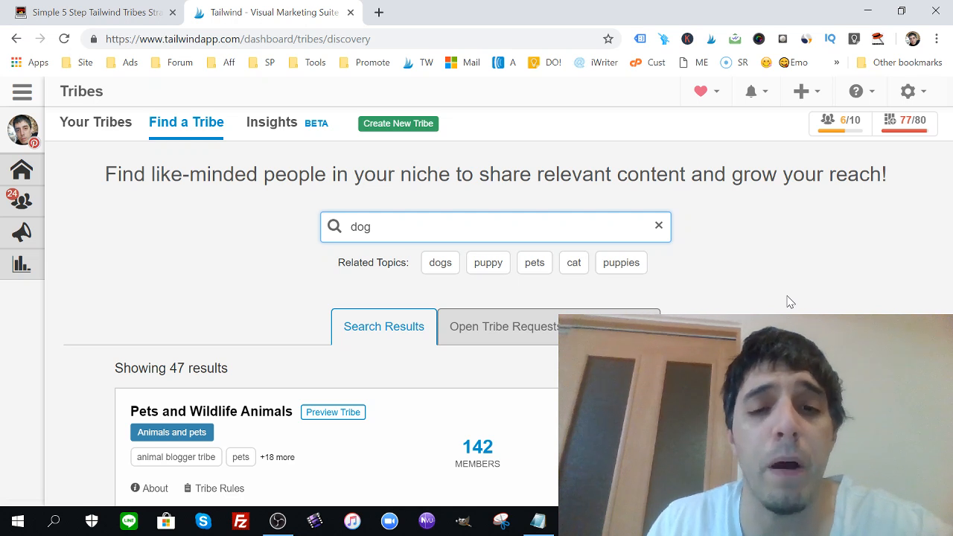
Step: Examine the dog Tribes in the search results, comparing member counts and activity levels, particularly for Dog Care Tribe
{"action": "scroll", "coordinate": [790, 302], "scroll_direction": "down", "scroll_amount": 2}
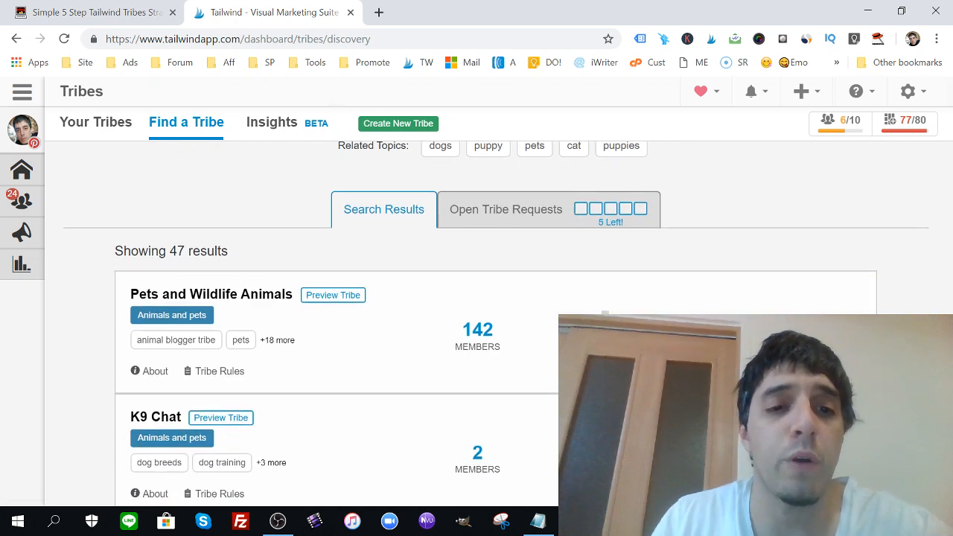
{"action": "scroll", "coordinate": [277, 269], "scroll_direction": "down", "scroll_amount": 2}
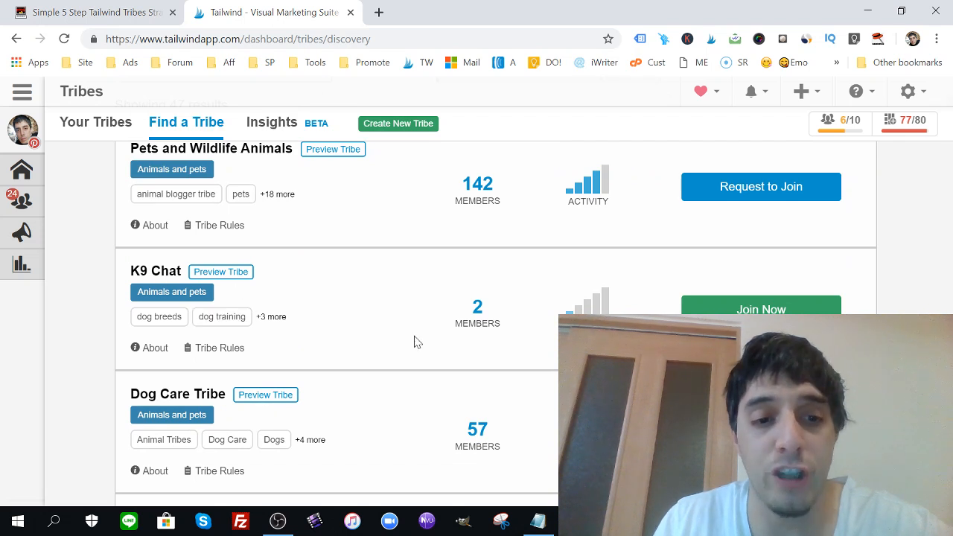
{"action": "scroll", "coordinate": [417, 342], "scroll_direction": "down", "scroll_amount": 3}
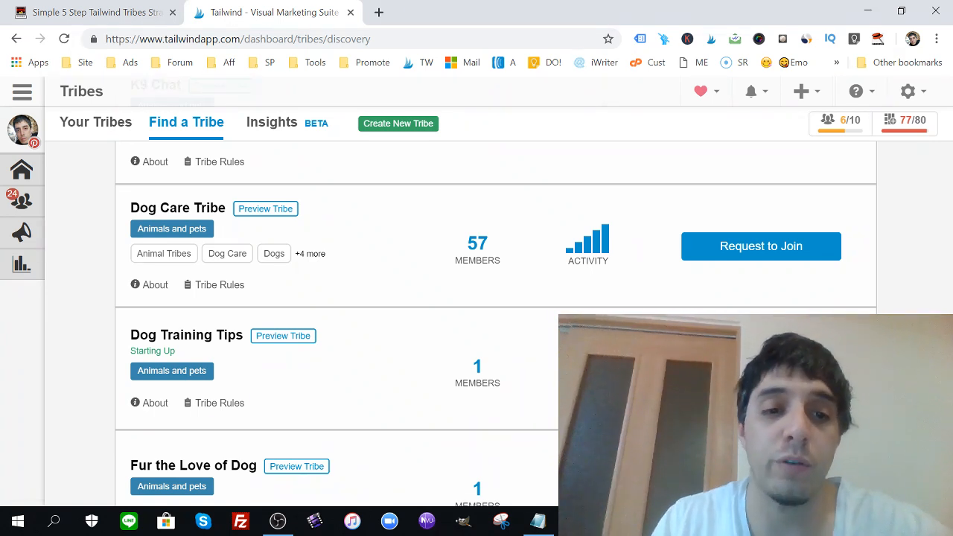
{"action": "scroll", "coordinate": [71, 278], "scroll_direction": "down", "scroll_amount": 2}
{"action": "scroll", "coordinate": [72, 278], "scroll_direction": "down", "scroll_amount": 8}
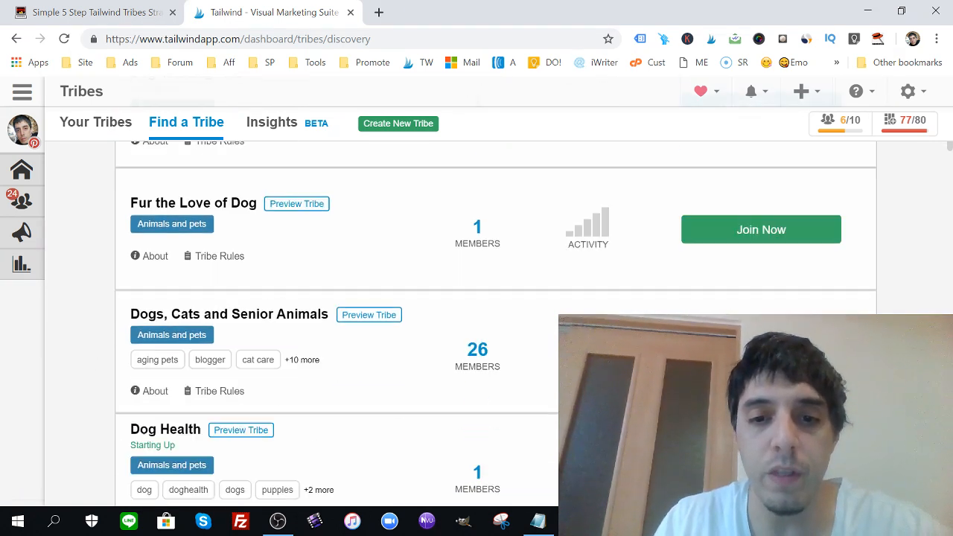
{"action": "scroll", "coordinate": [496, 323], "scroll_direction": "down", "scroll_amount": 8}
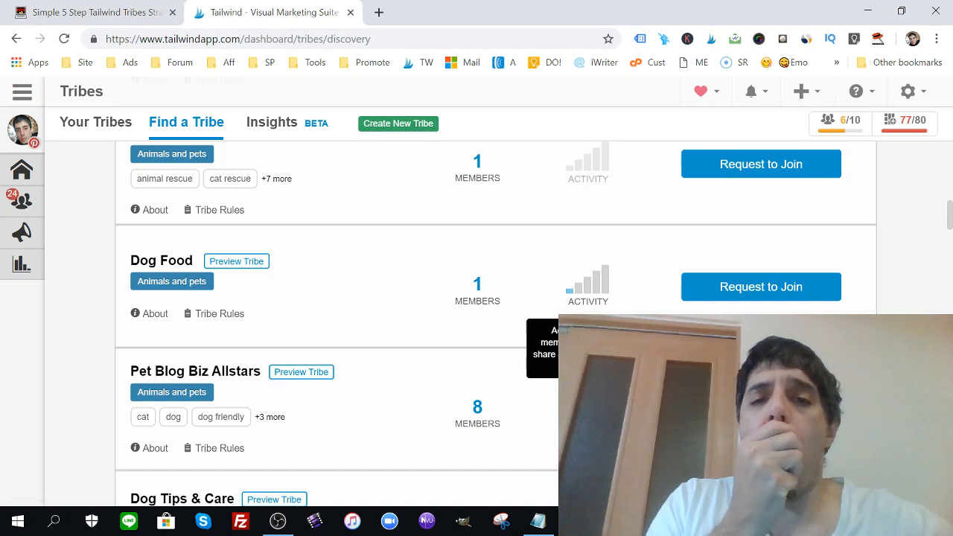
{"action": "scroll", "coordinate": [496, 323], "scroll_direction": "up", "scroll_amount": 9}
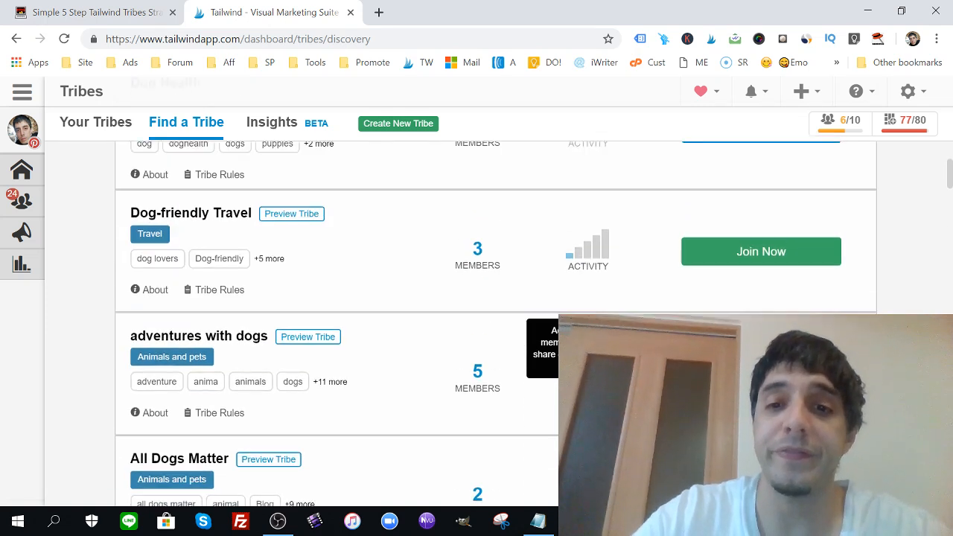
{"action": "scroll", "coordinate": [496, 323], "scroll_direction": "up", "scroll_amount": 6}
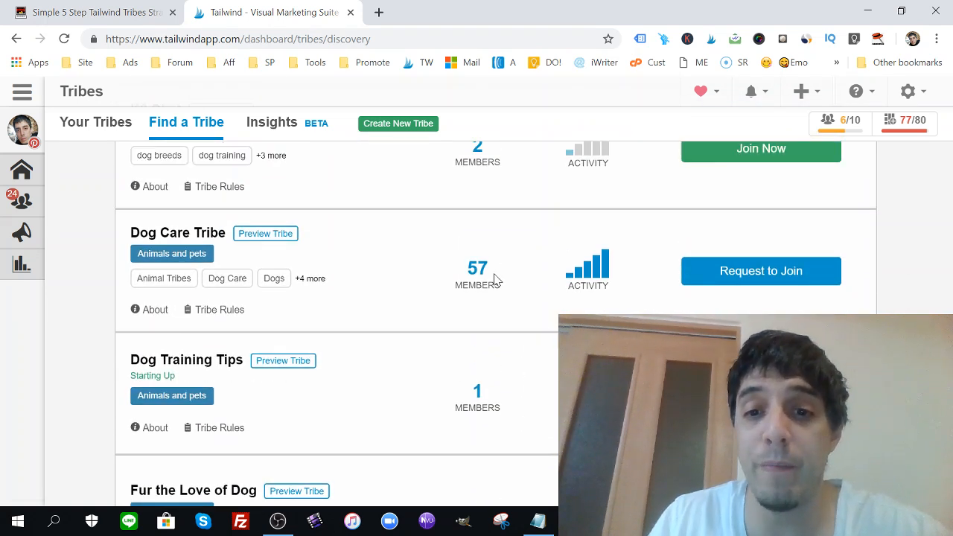
{"action": "mouse_move", "coordinate": [599, 282]}
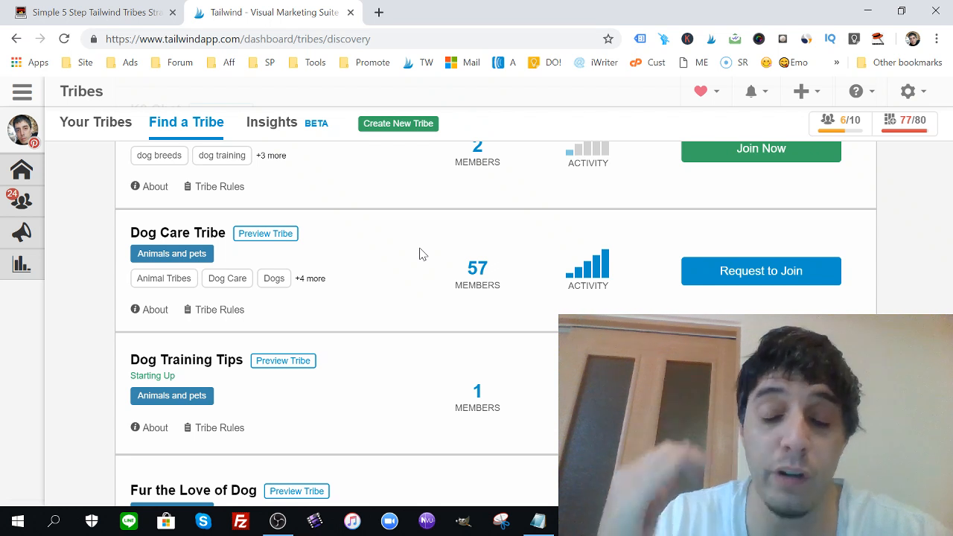
{"action": "mouse_move", "coordinate": [658, 269]}
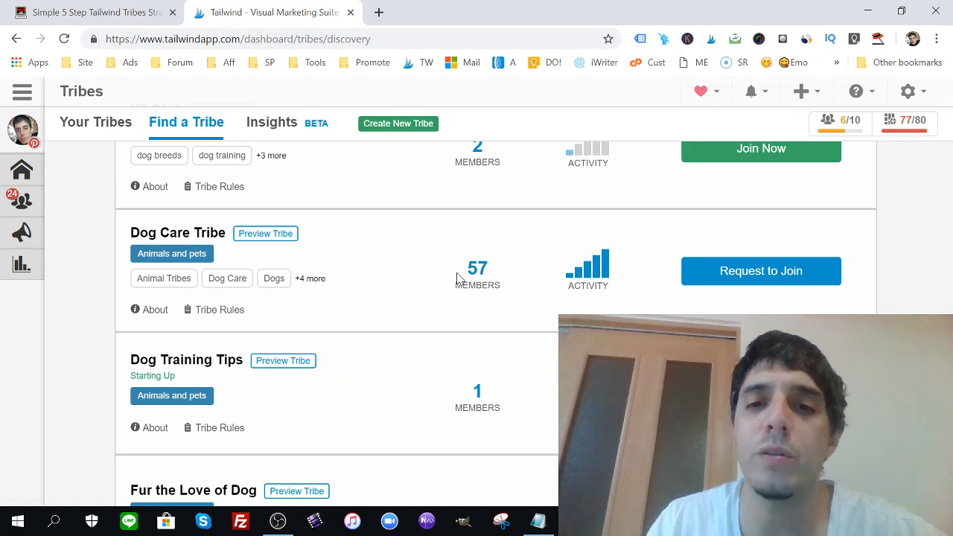
{"action": "mouse_move", "coordinate": [622, 294]}
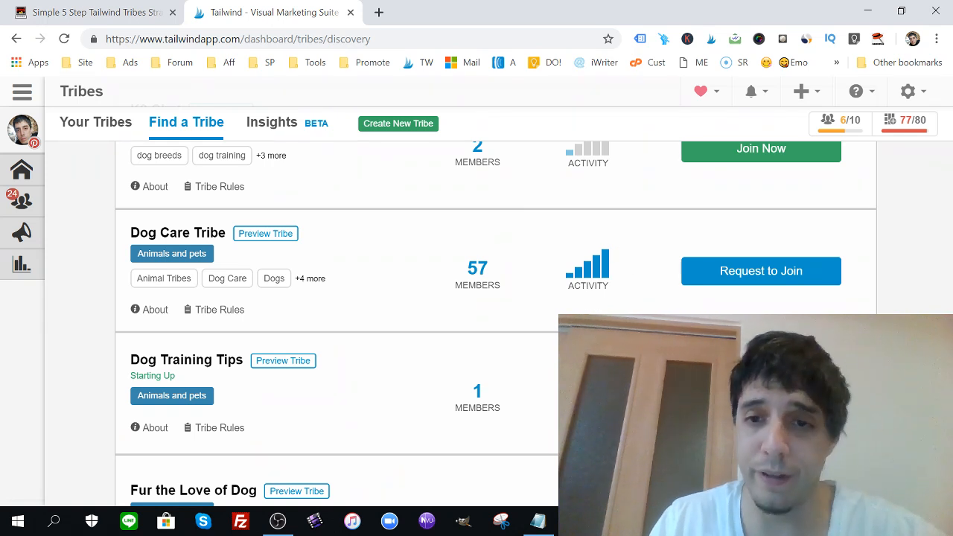
Step: Leave the Tribe search and open the overview of the account's own Tribes
{"action": "scroll", "coordinate": [476, 297], "scroll_direction": "up", "scroll_amount": 10}
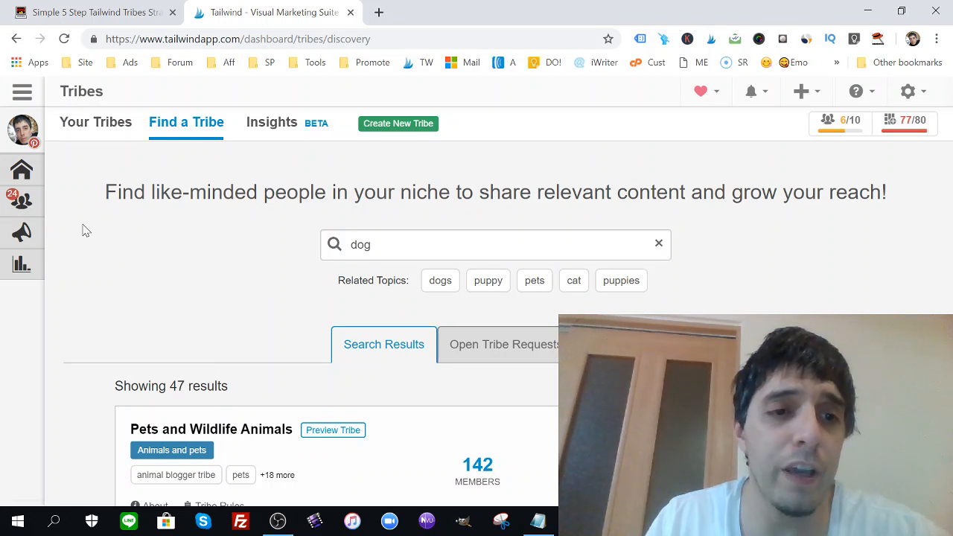
{"action": "mouse_move", "coordinate": [22, 203]}
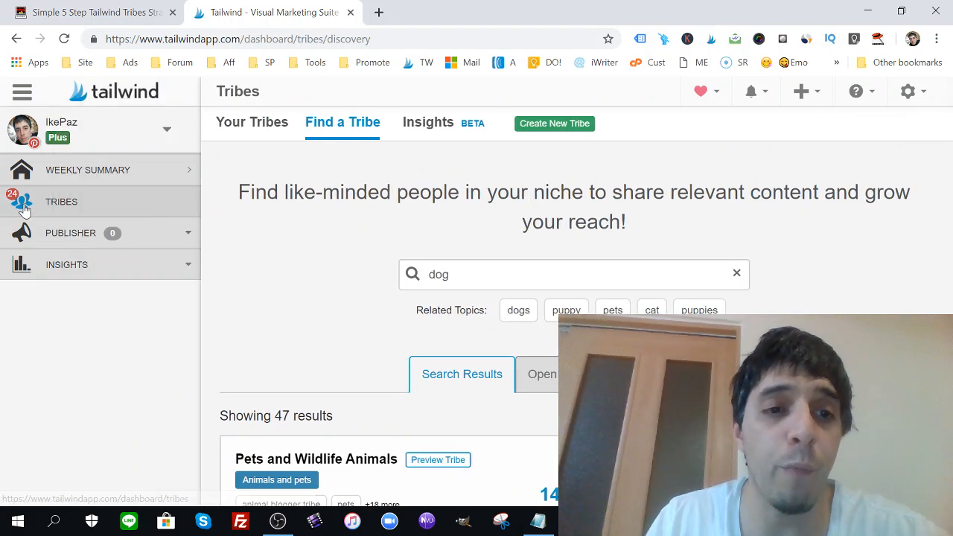
{"action": "left_click", "coordinate": [112, 206]}
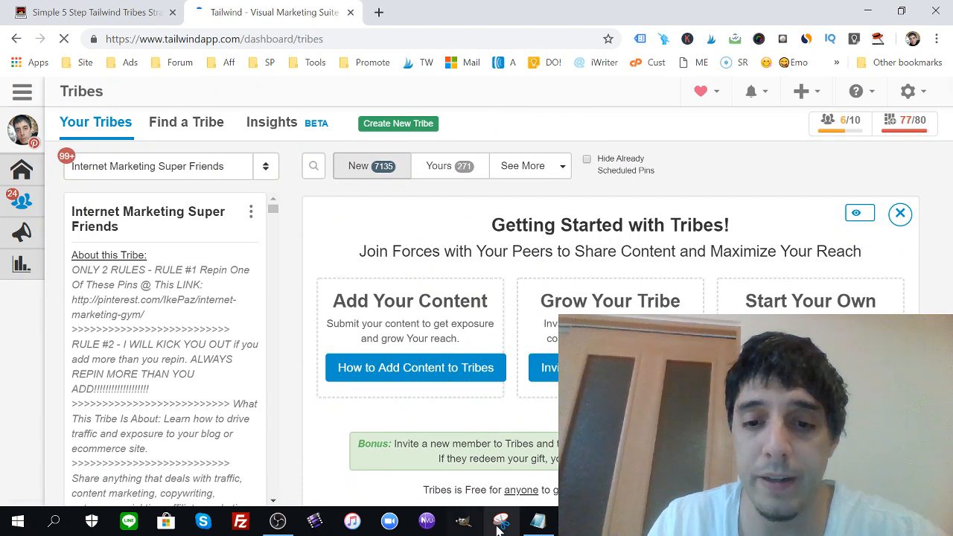
Step: Read the strategy steps and message templates in the Simple 5 Step Tailwind Tribes article, and return to the Tribes dashboard
{"action": "left_click", "coordinate": [88, 11]}
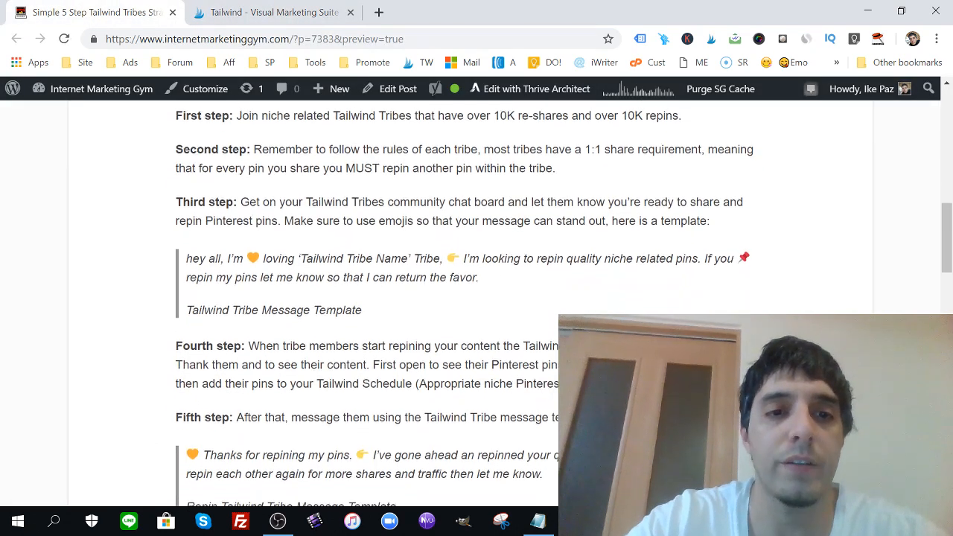
{"action": "scroll", "coordinate": [574, 306], "scroll_direction": "down", "scroll_amount": 1}
{"action": "scroll", "coordinate": [476, 298], "scroll_direction": "up", "scroll_amount": 1}
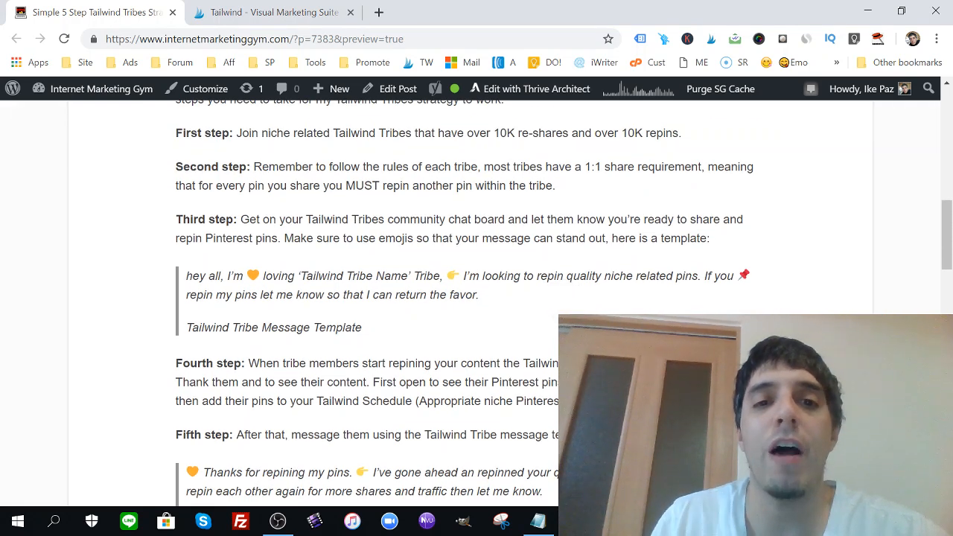
{"action": "scroll", "coordinate": [364, 298], "scroll_direction": "down", "scroll_amount": 1}
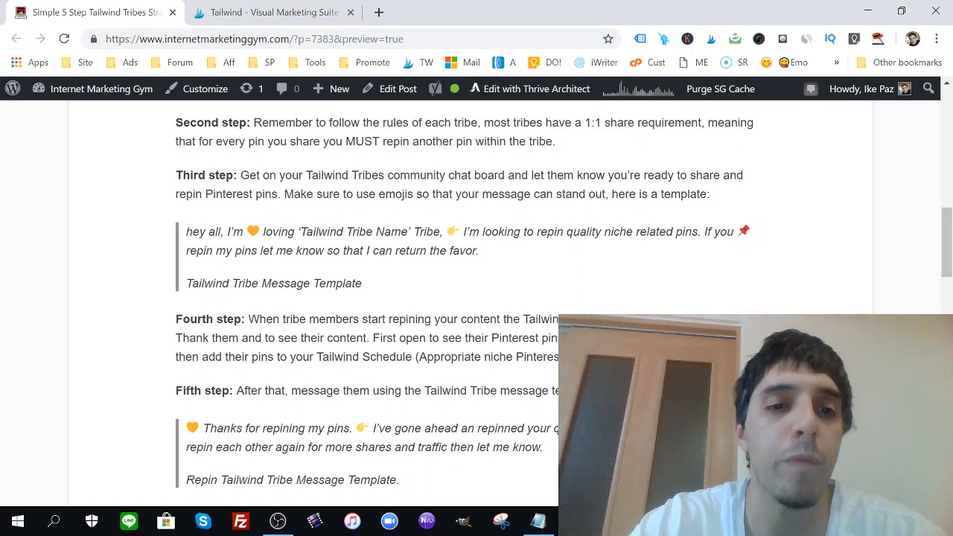
{"action": "scroll", "coordinate": [372, 298], "scroll_direction": "down", "scroll_amount": 1}
{"action": "scroll", "coordinate": [476, 306], "scroll_direction": "down", "scroll_amount": 1}
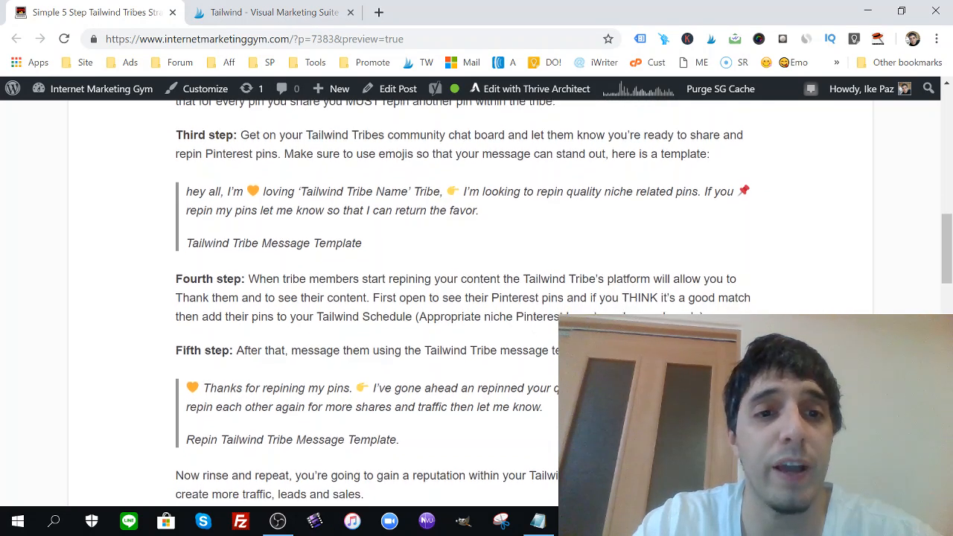
{"action": "scroll", "coordinate": [477, 305], "scroll_direction": "up", "scroll_amount": 1}
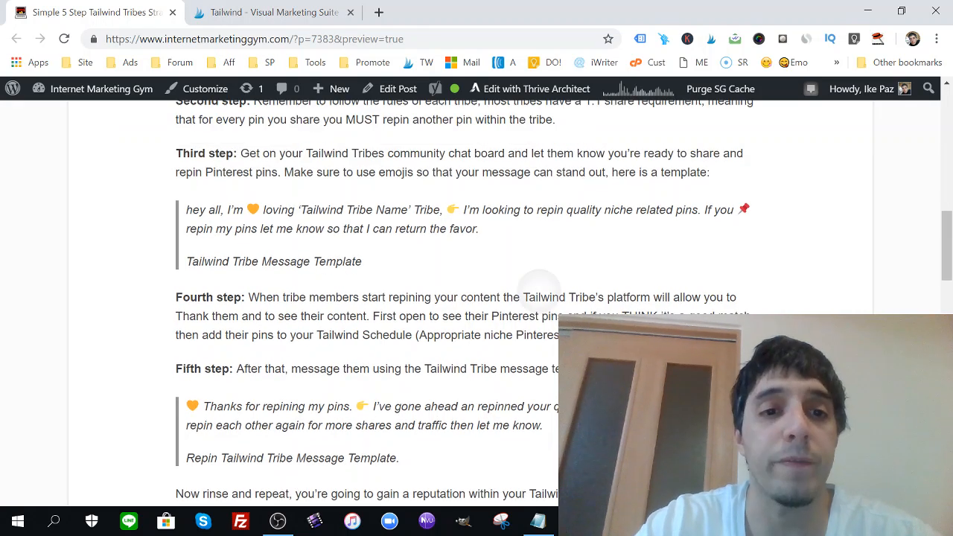
{"action": "left_click", "coordinate": [291, 11]}
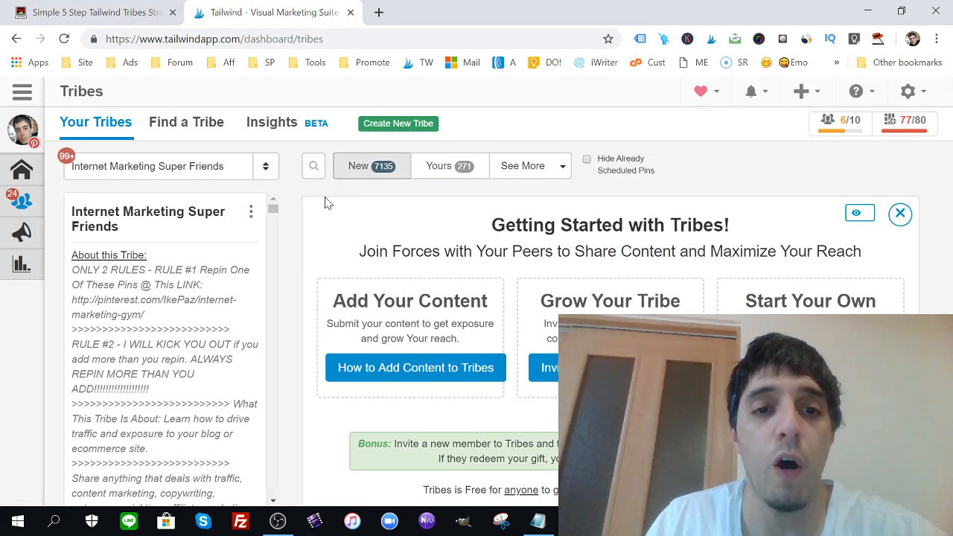
Step: Copy the full Tailwind Tribe message template under the third step of the strategy article
{"action": "left_click", "coordinate": [124, 10]}
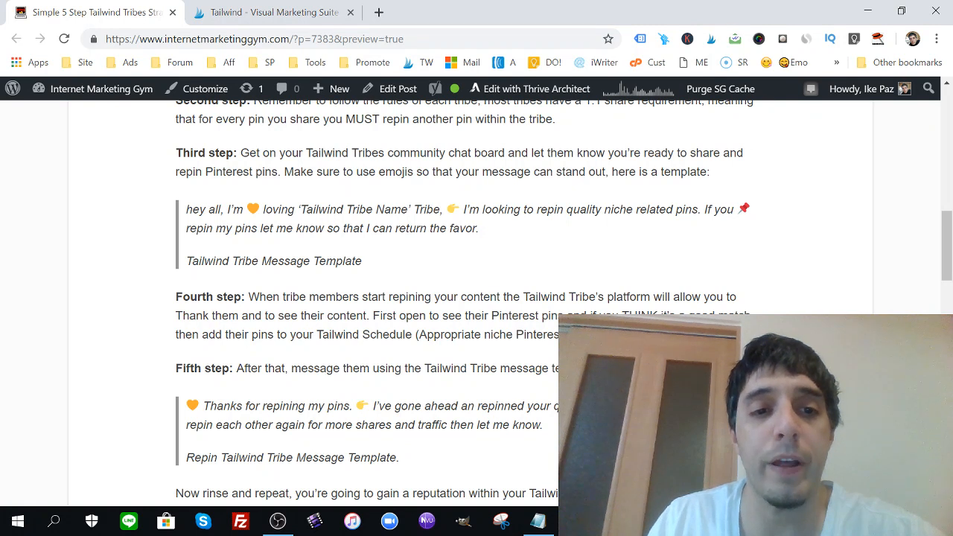
{"action": "left_click_drag", "start_coordinate": [186, 209], "coordinate": [337, 209]}
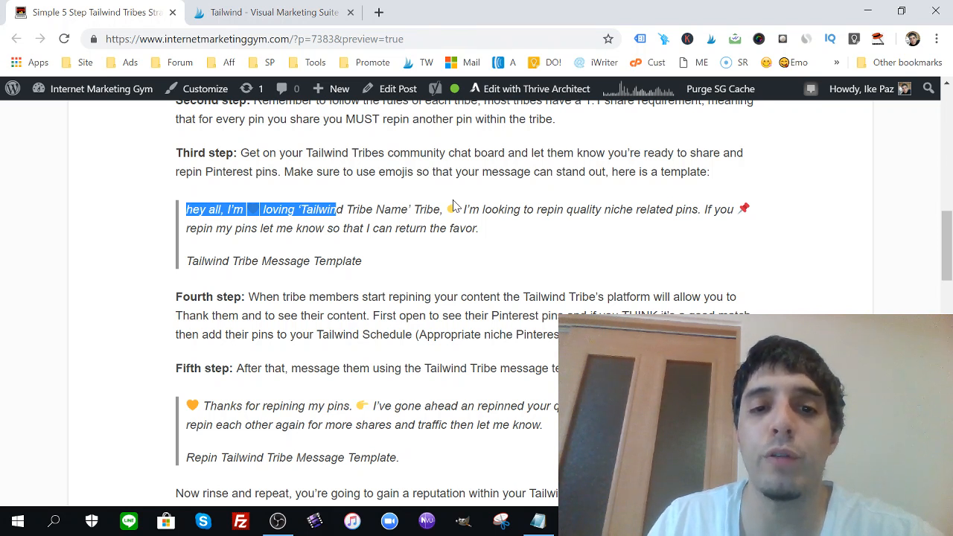
{"action": "left_click_drag", "start_coordinate": [480, 236], "coordinate": [189, 210]}
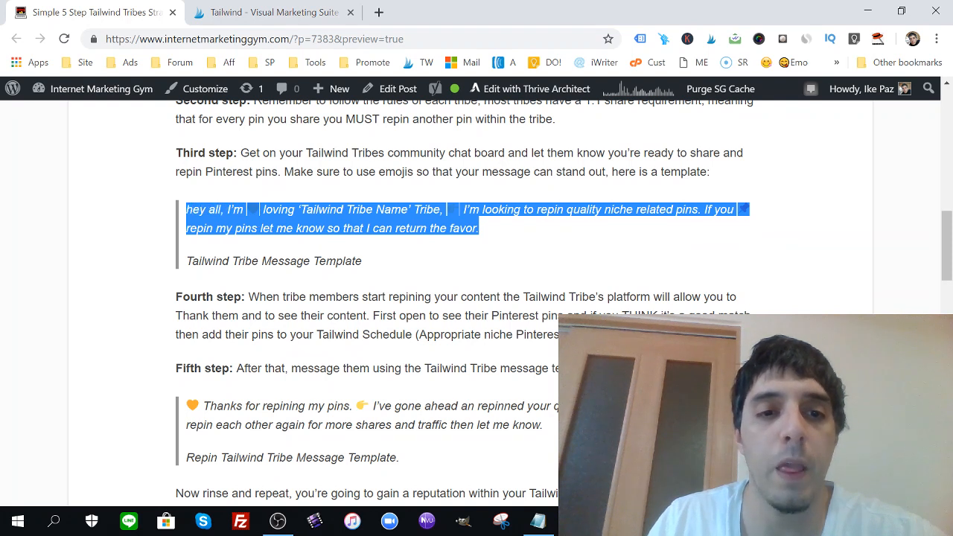
{"action": "right_click", "coordinate": [189, 211]}
{"action": "left_click", "coordinate": [223, 221]}
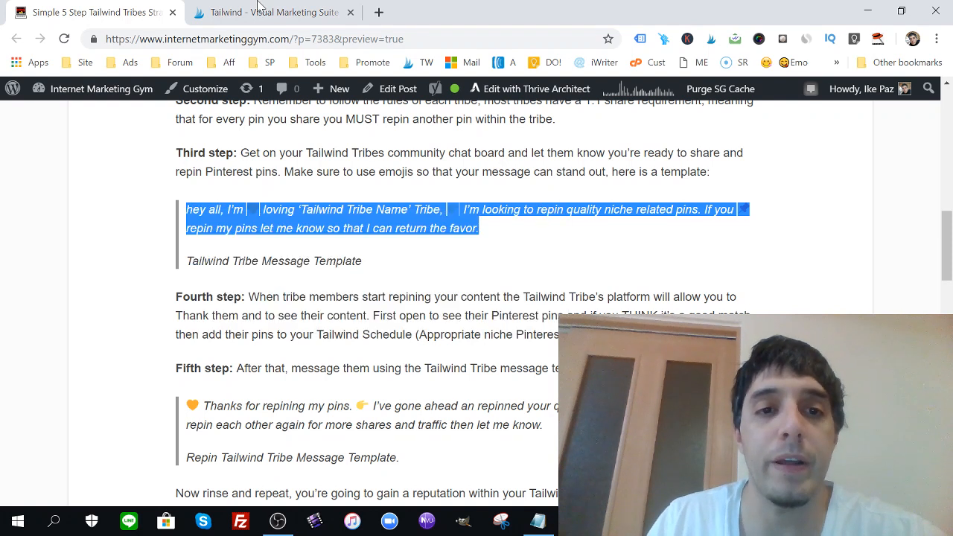
Step: Switch to the Tailwind dashboard and open the Bloggers & Creative Infopreneurs Tribe from the list of joined Tribes
{"action": "left_click", "coordinate": [258, 9]}
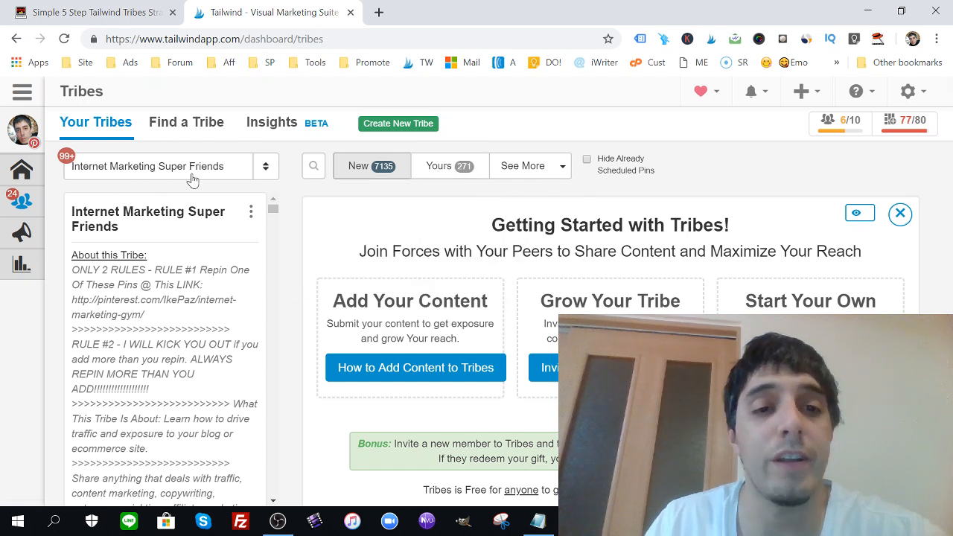
{"action": "left_click", "coordinate": [266, 167]}
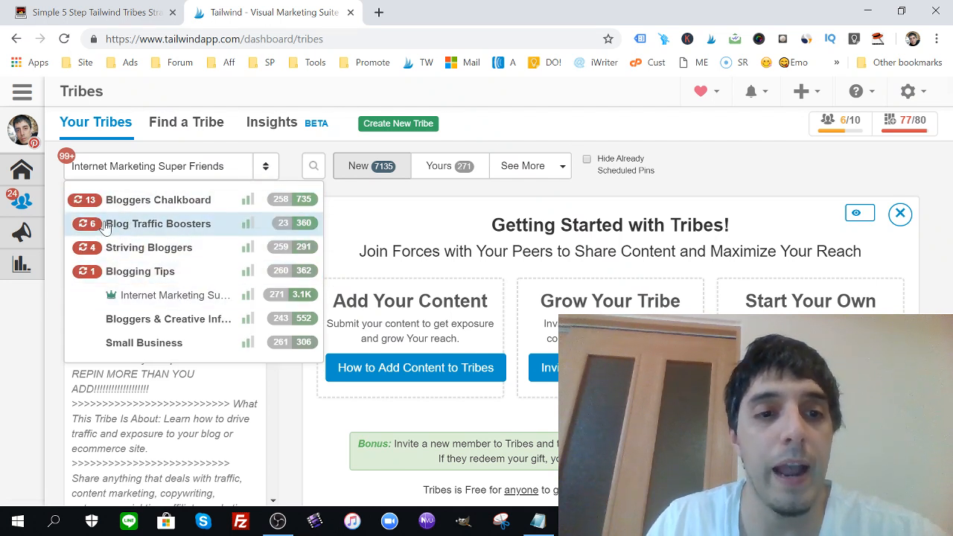
{"action": "mouse_move", "coordinate": [88, 206]}
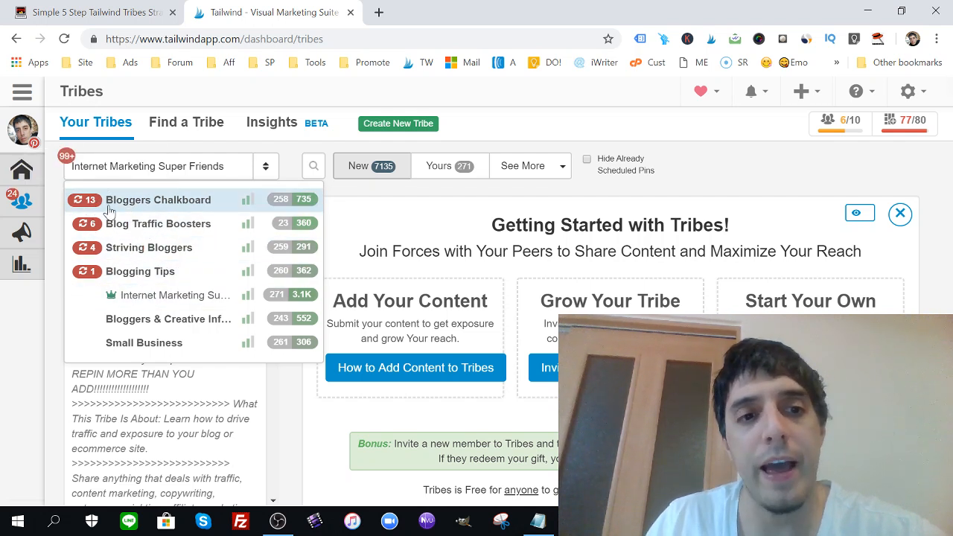
{"action": "left_click", "coordinate": [141, 321]}
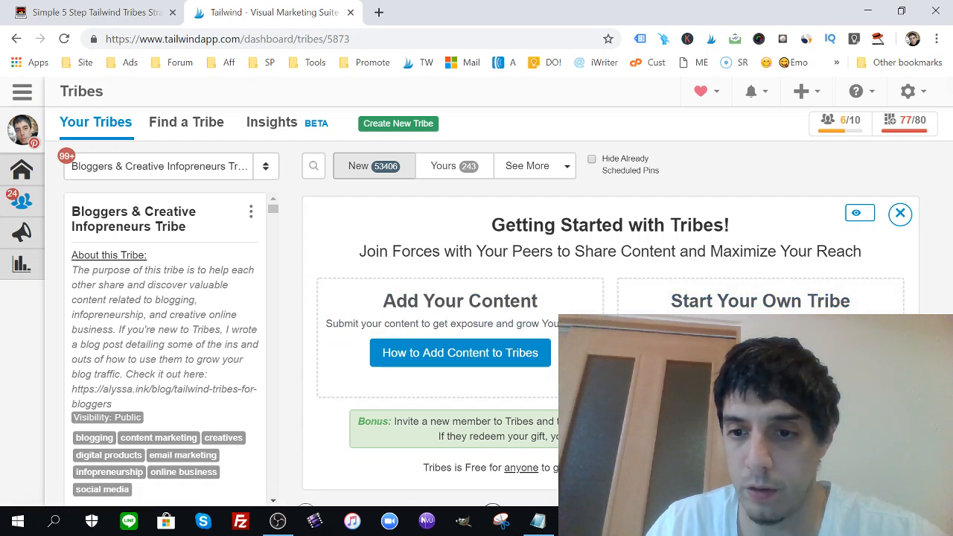
Step: View the group chat of the Bloggers & Creative Infopreneurs Tribe and close its conversation window
{"action": "left_click", "coordinate": [868, 495]}
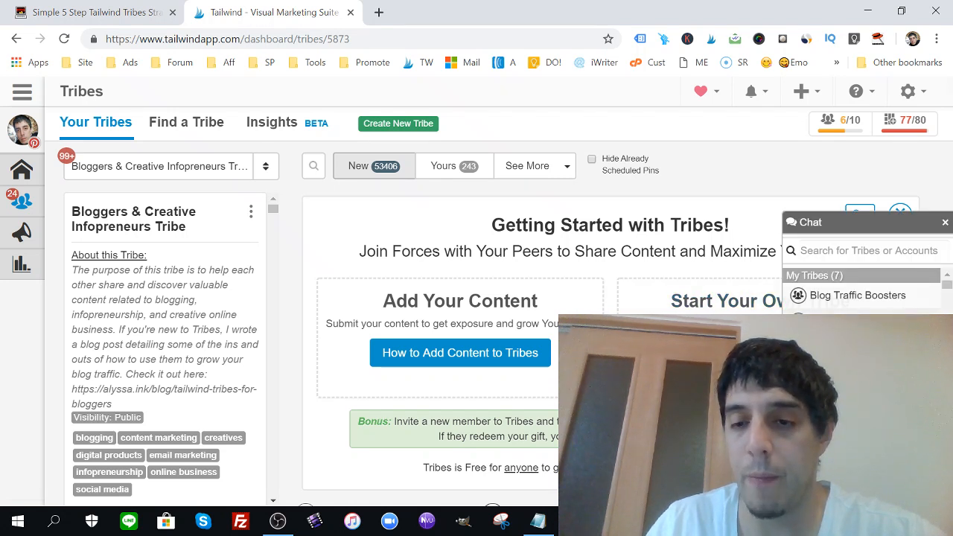
{"action": "left_click", "coordinate": [856, 320]}
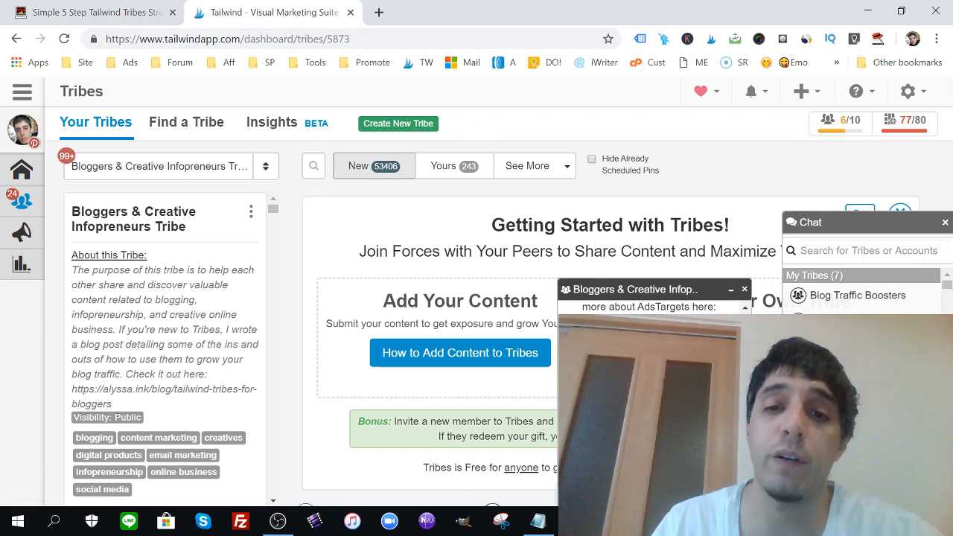
{"action": "left_click", "coordinate": [745, 290]}
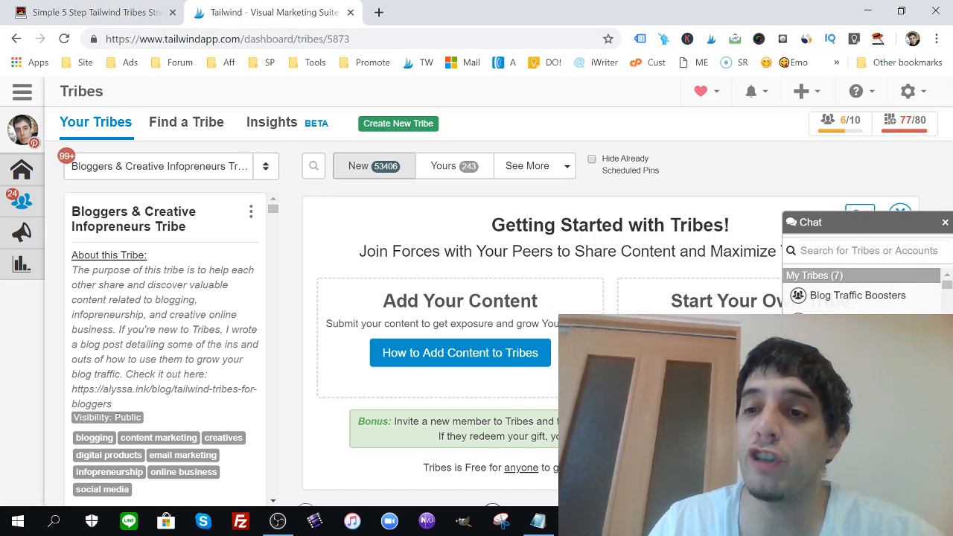
Step: Close the chat panel, open the Bloggers Chalkboard Tribe, and show only the pins submitted from the own account
{"action": "left_click", "coordinate": [945, 222]}
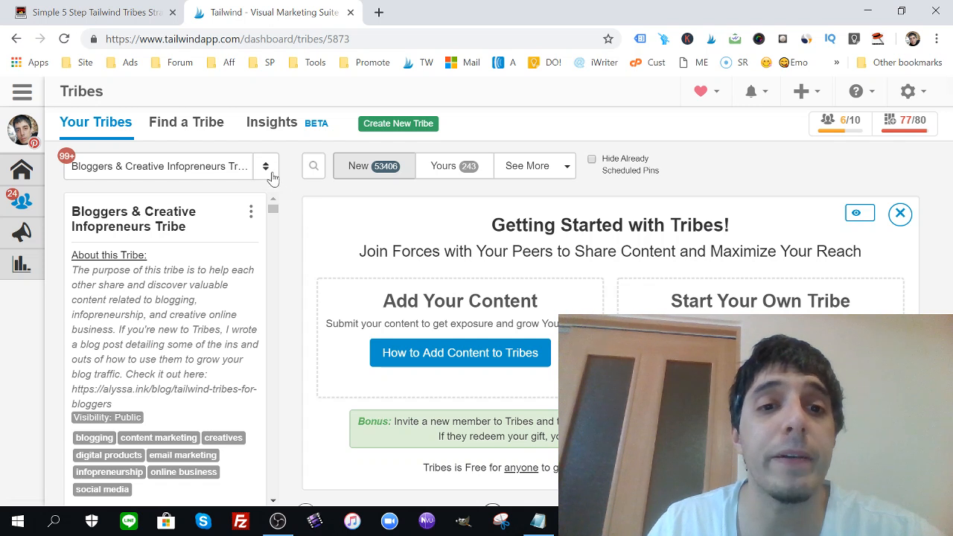
{"action": "left_click", "coordinate": [266, 167]}
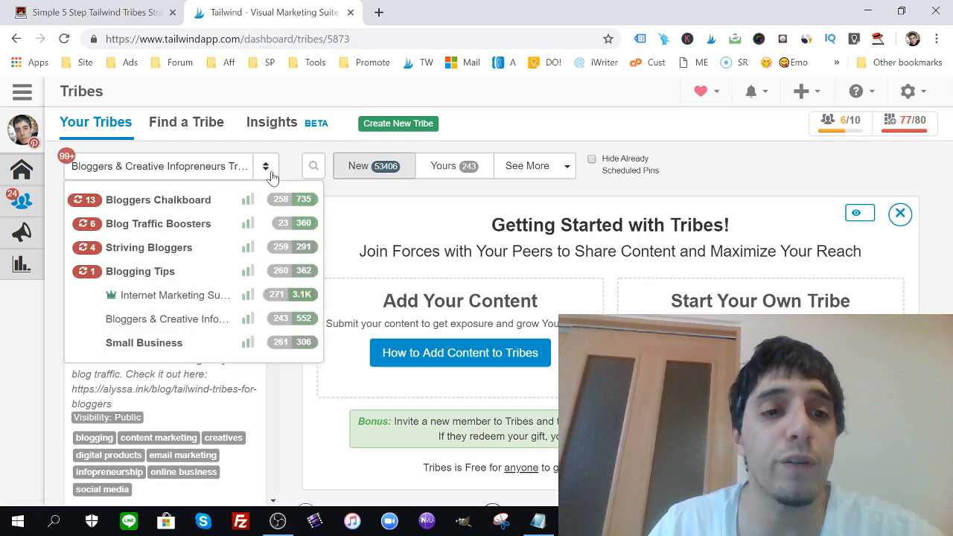
{"action": "left_click", "coordinate": [171, 207]}
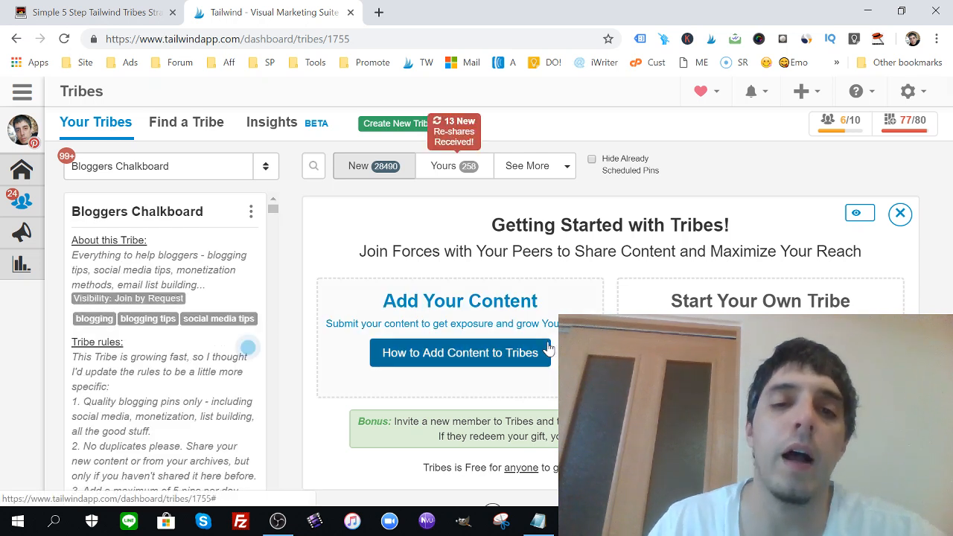
{"action": "left_click", "coordinate": [462, 166]}
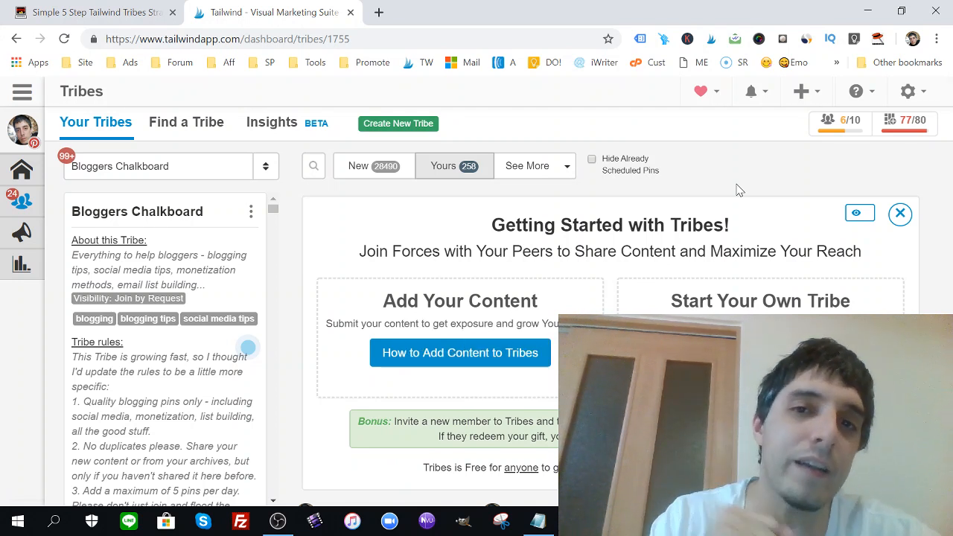
Step: Find the DFY Free Email Funnel Template pin among the own submissions and open its sharing activity
{"action": "scroll", "coordinate": [737, 190], "scroll_direction": "down", "scroll_amount": 5}
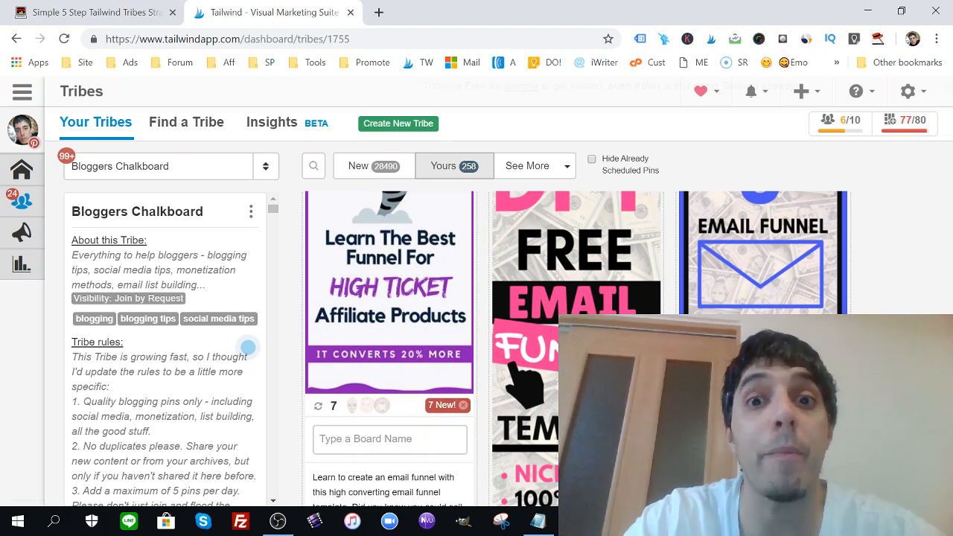
{"action": "scroll", "coordinate": [573, 335], "scroll_direction": "down", "scroll_amount": 4}
{"action": "scroll", "coordinate": [573, 335], "scroll_direction": "up", "scroll_amount": 8}
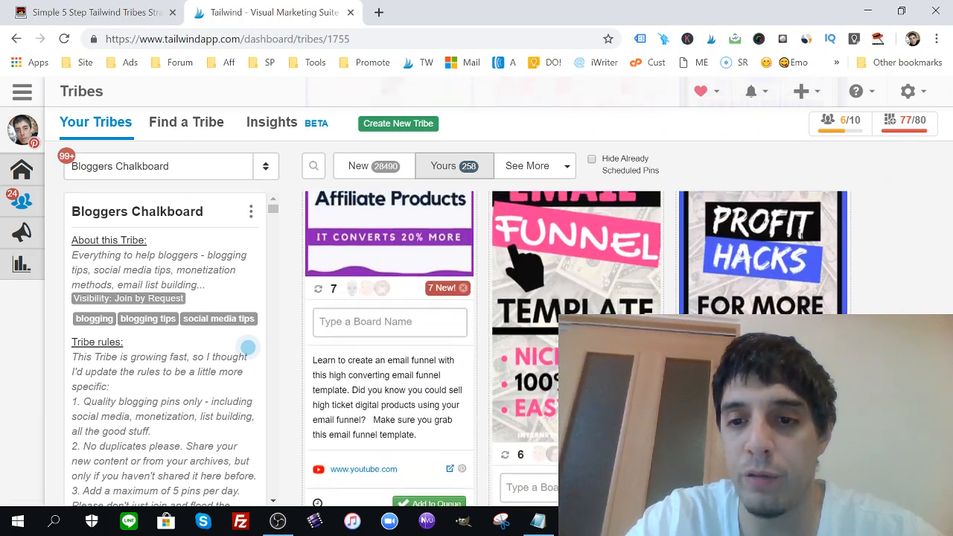
{"action": "scroll", "coordinate": [573, 335], "scroll_direction": "down", "scroll_amount": 5}
{"action": "scroll", "coordinate": [573, 335], "scroll_direction": "down", "scroll_amount": 3}
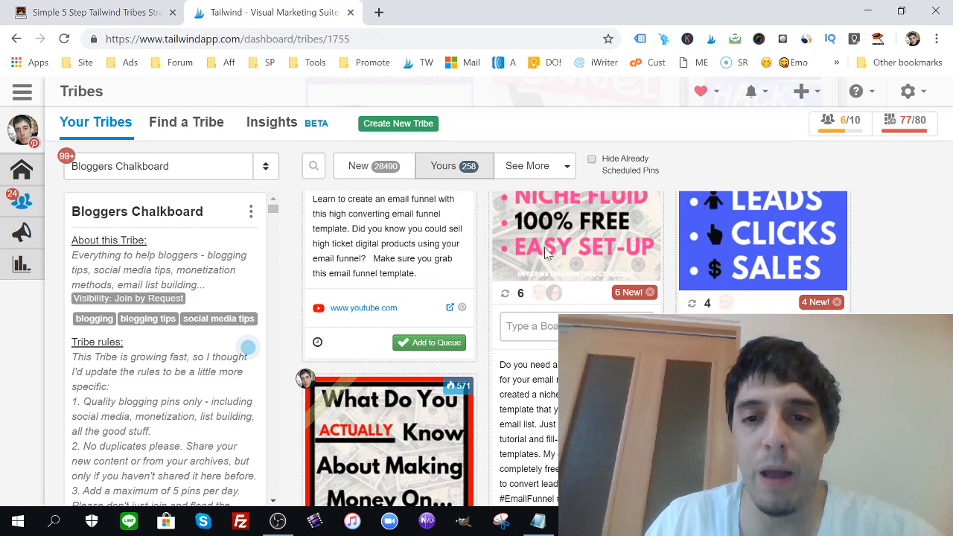
{"action": "mouse_move", "coordinate": [558, 297]}
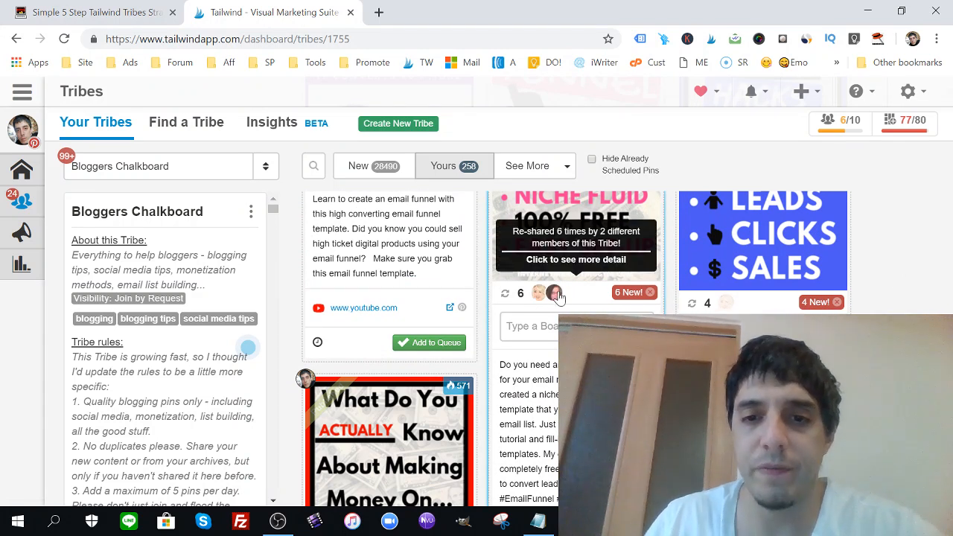
{"action": "left_click", "coordinate": [550, 297]}
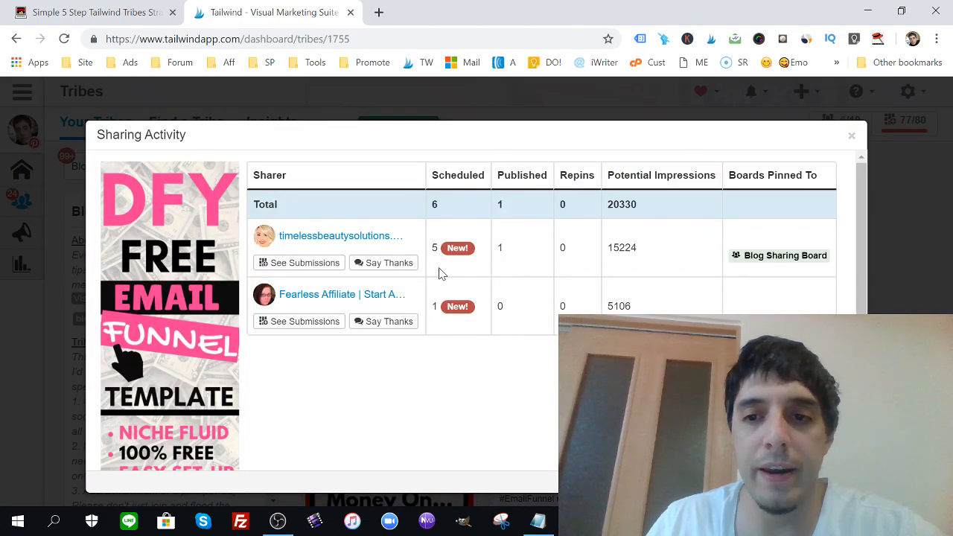
Step: Open the submissions of both sharers, timelessbeautysolutions and Fearless Affiliate, in separate tabs and return to the sharing activity
{"action": "left_click", "coordinate": [300, 264]}
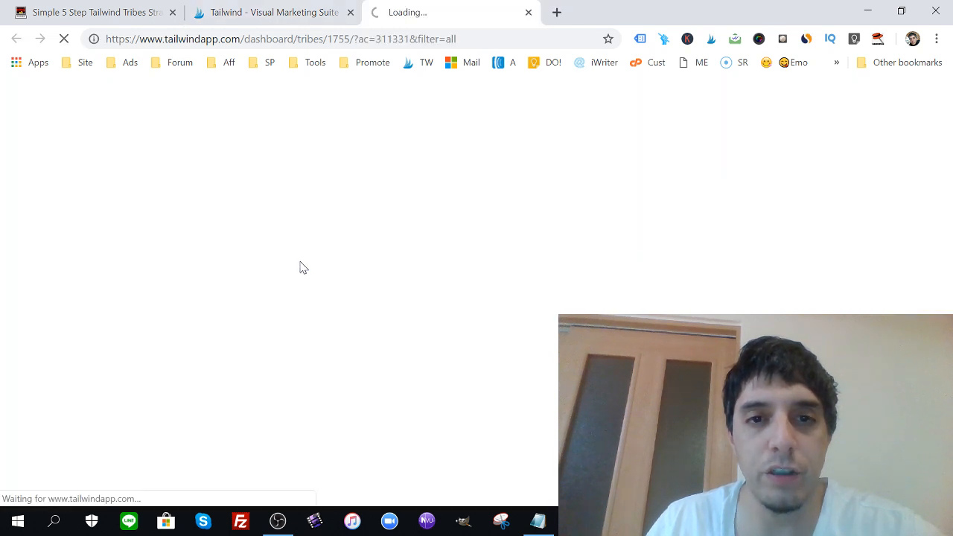
{"action": "key", "text": "ctrl+shift+Tab"}
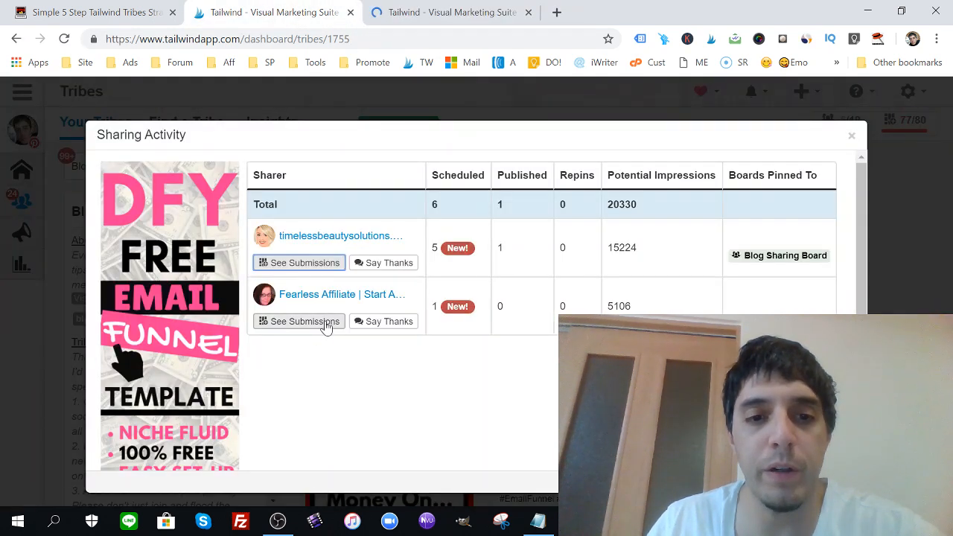
{"action": "left_click", "coordinate": [326, 322]}
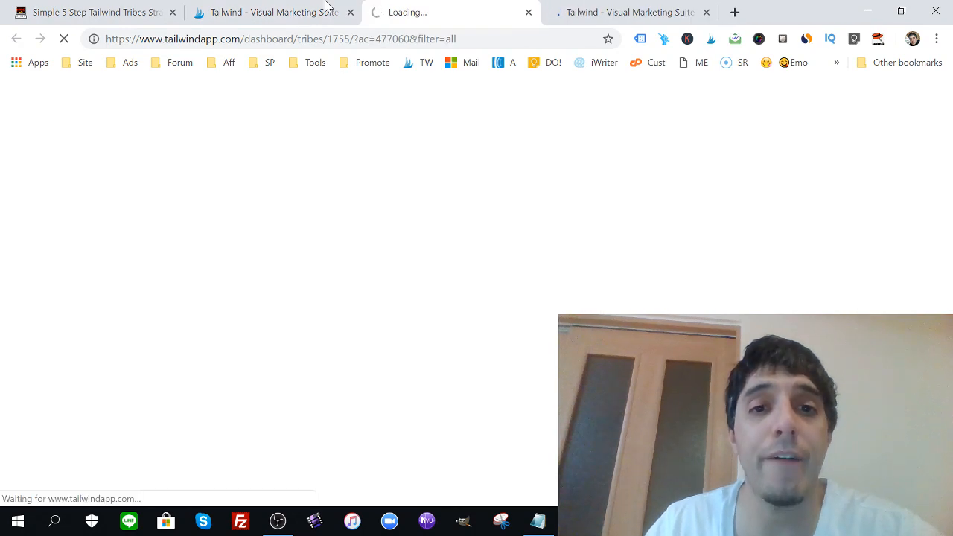
{"action": "key", "text": "ctrl+shift+Tab"}
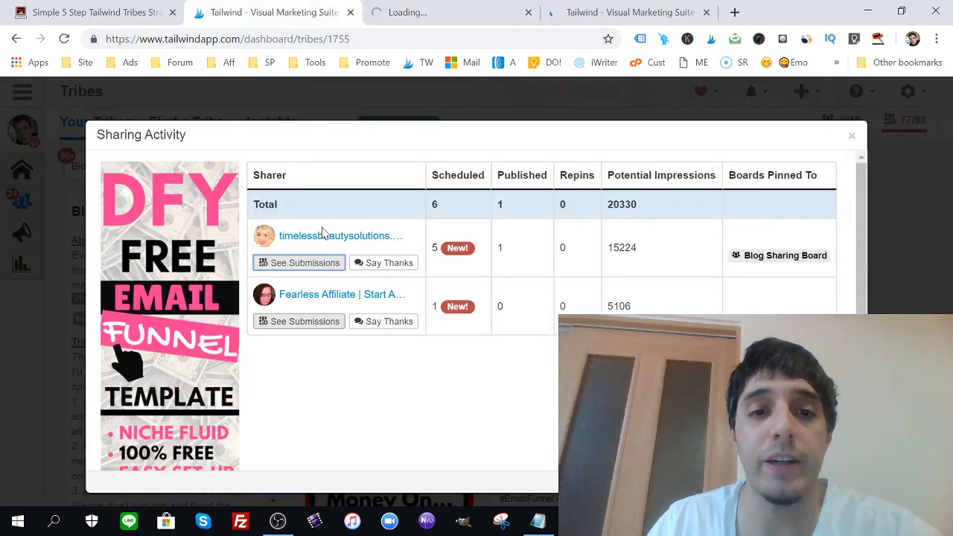
Step: Open a thank-you chat with timelessbeautysolutions and copy the Repin Tailwind Tribe message template from the article's fifth step
{"action": "left_click", "coordinate": [379, 262]}
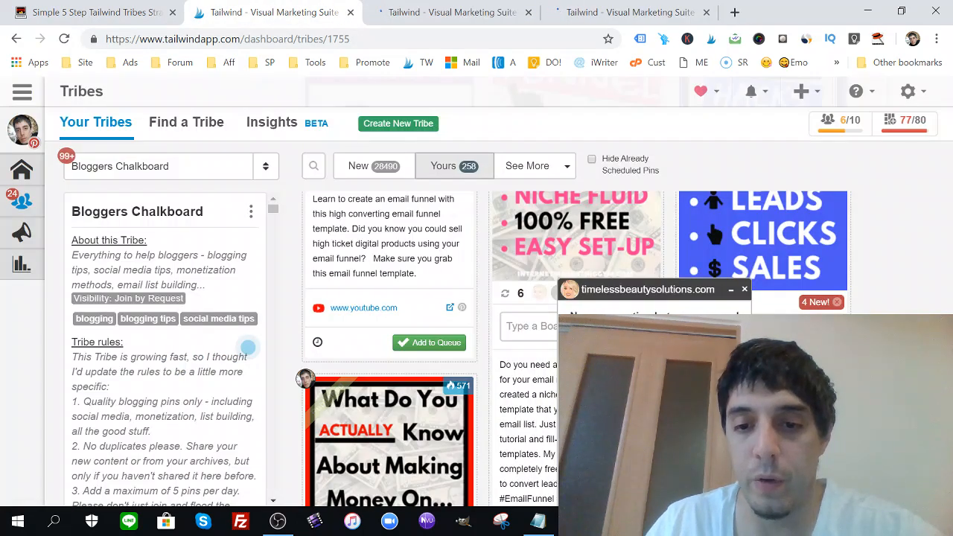
{"action": "left_click", "coordinate": [125, 8]}
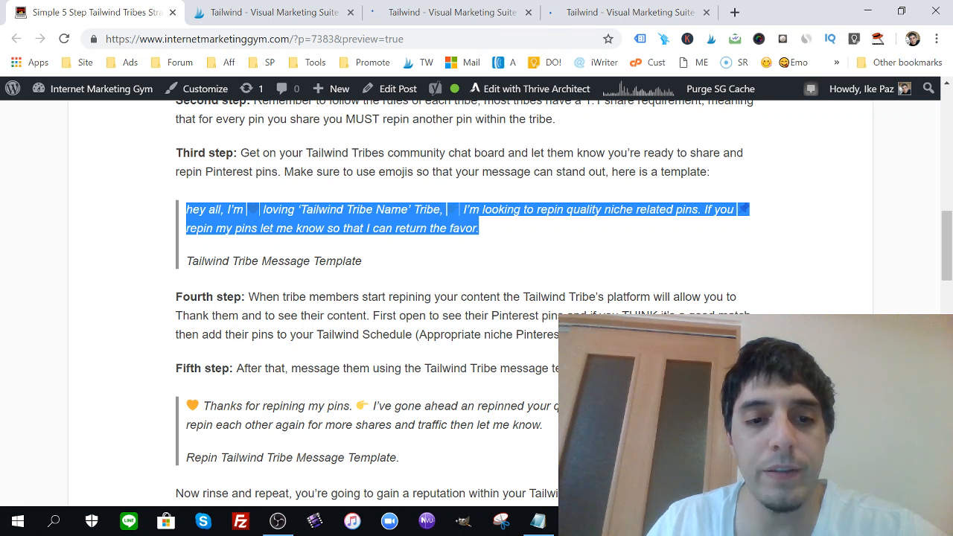
{"action": "left_click_drag", "start_coordinate": [188, 406], "coordinate": [546, 424]}
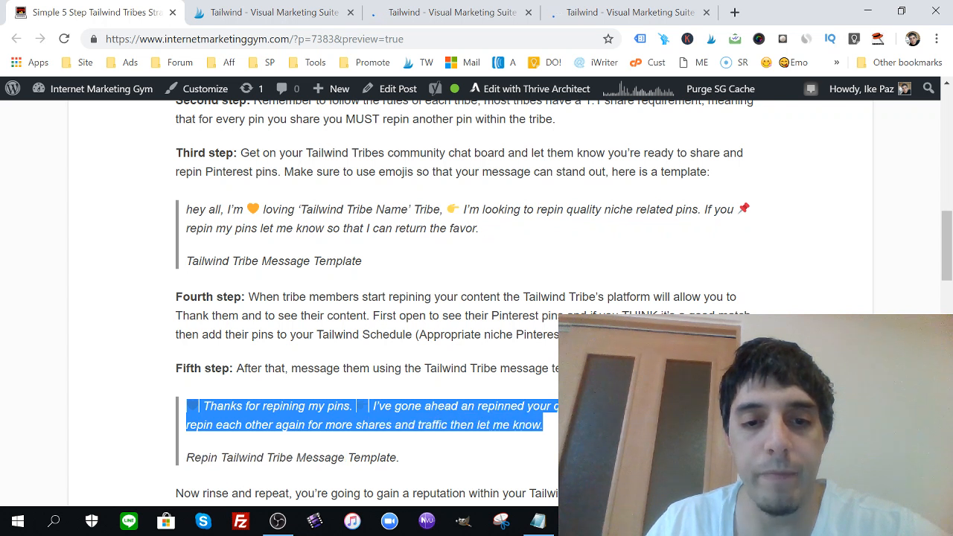
{"action": "right_click", "coordinate": [481, 419]}
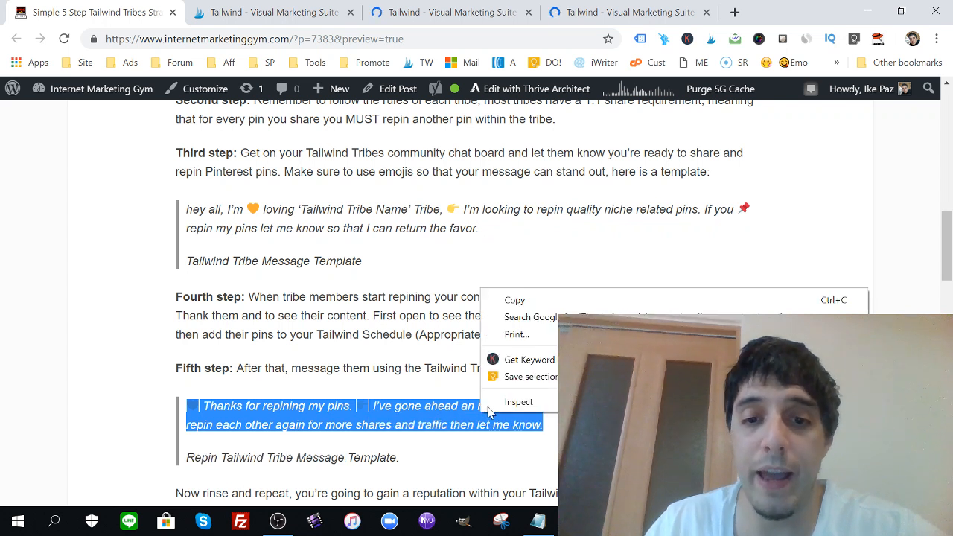
{"action": "left_click", "coordinate": [544, 300]}
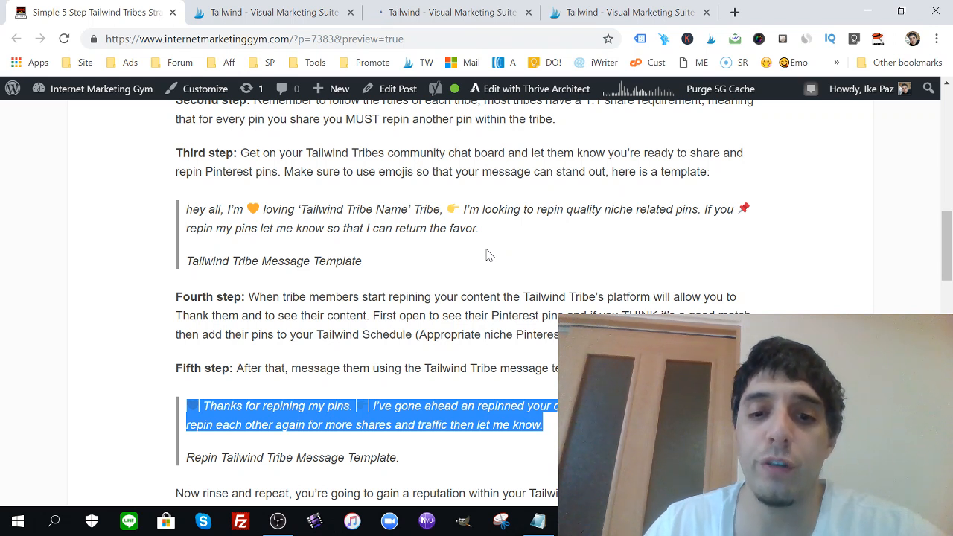
Step: Return to the own pins in the Bloggers Chalkboard Tribe and reopen the email funnel template pin's sharing activity
{"action": "left_click", "coordinate": [455, 9]}
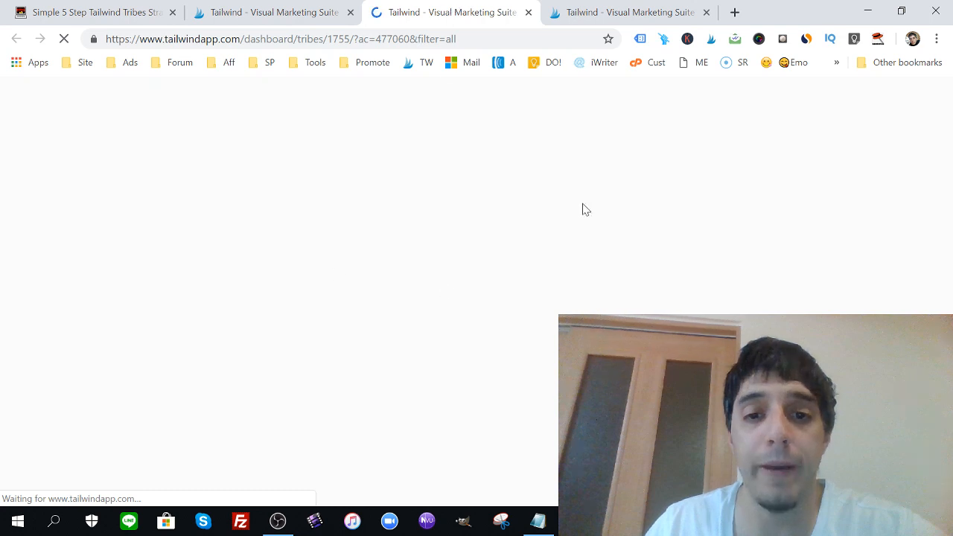
{"action": "key", "text": "ctrl+shift+Tab"}
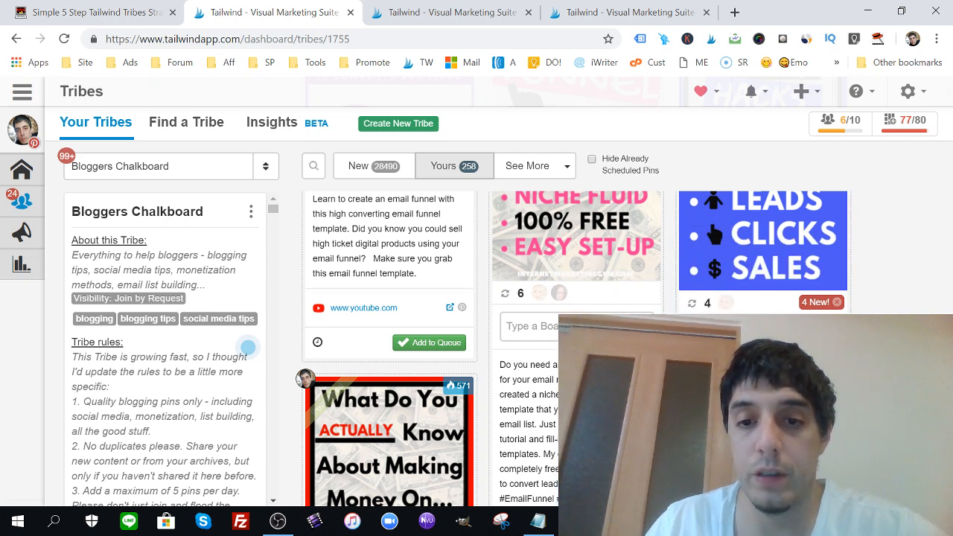
{"action": "left_click", "coordinate": [541, 294]}
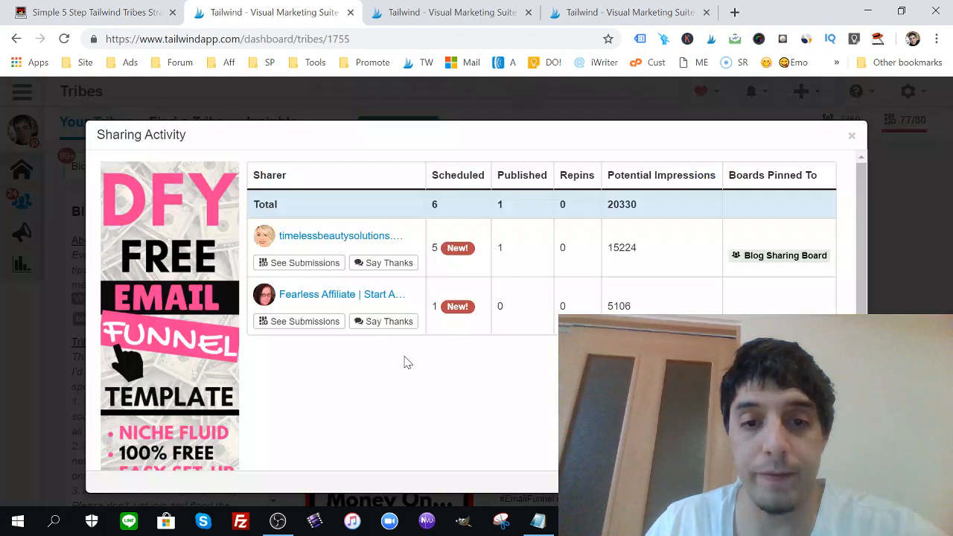
{"action": "left_click", "coordinate": [327, 295]}
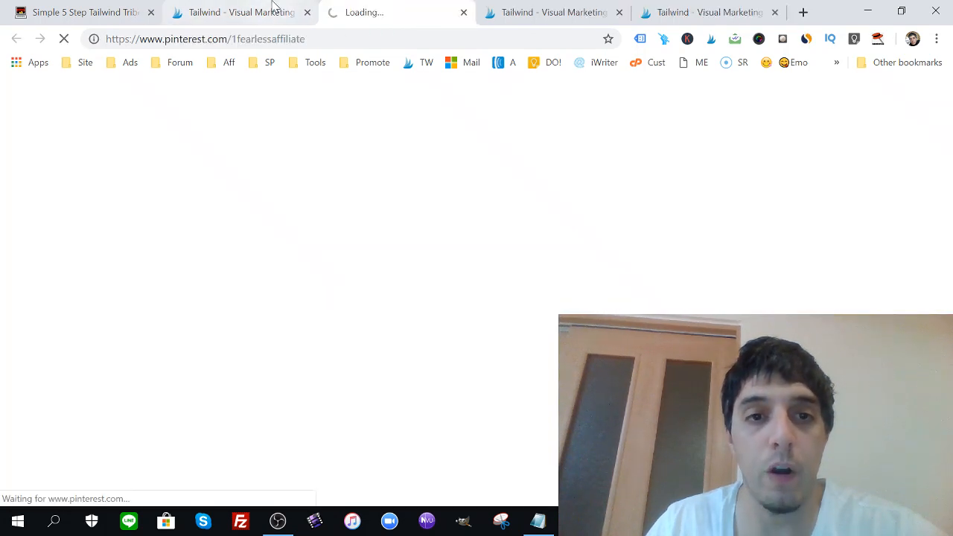
{"action": "left_click", "coordinate": [245, 12]}
{"action": "left_click", "coordinate": [464, 13]}
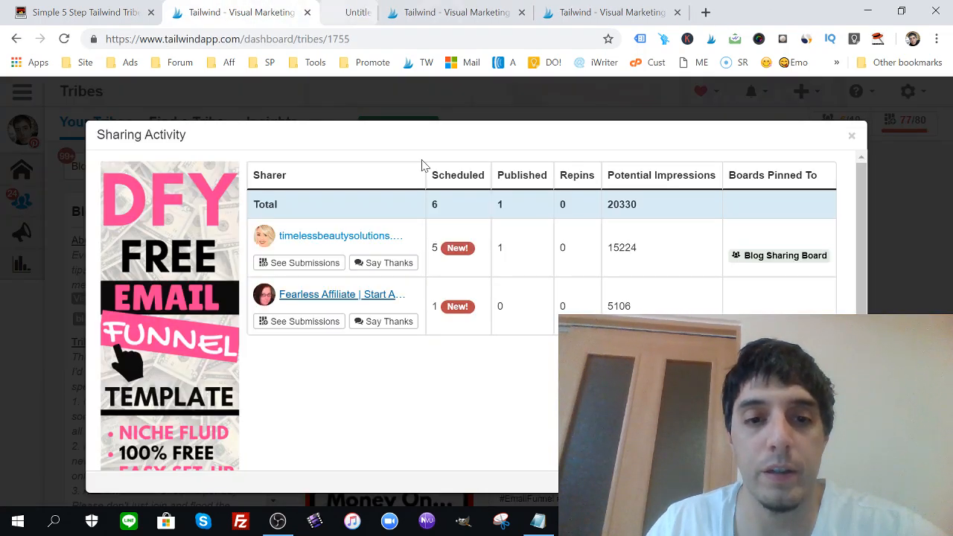
Step: Open the thank-you chat with Fearless Affiliate from the sharing activity and close its conversation window
{"action": "left_click", "coordinate": [384, 321]}
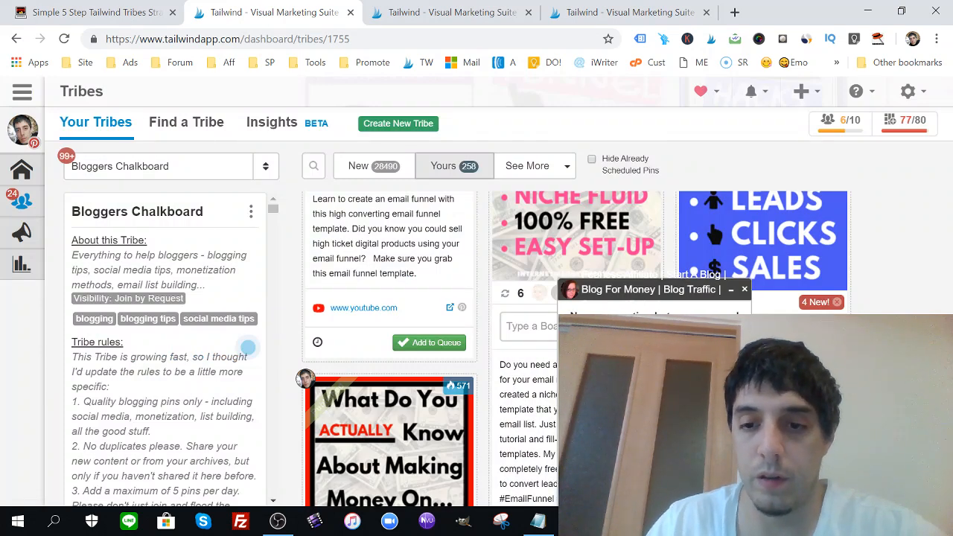
{"action": "left_click", "coordinate": [744, 289]}
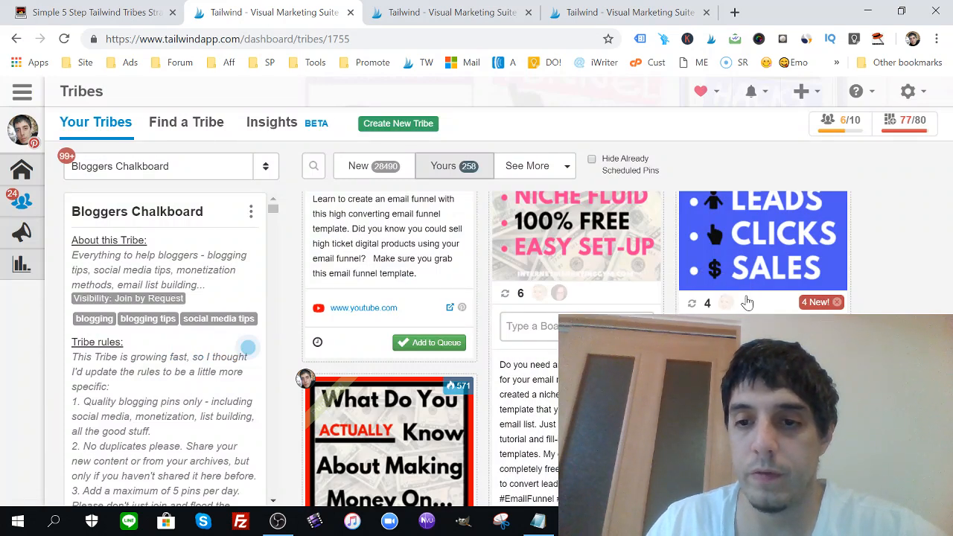
Step: Check the opened submissions pages of both sharers and go back to the one for Fearless Affiliate
{"action": "left_click", "coordinate": [439, 13]}
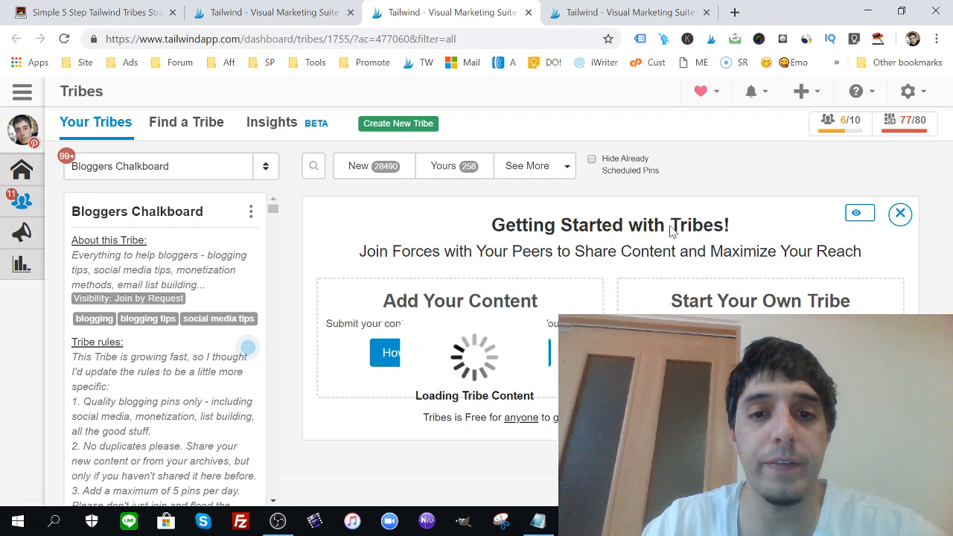
{"action": "left_click", "coordinate": [629, 12]}
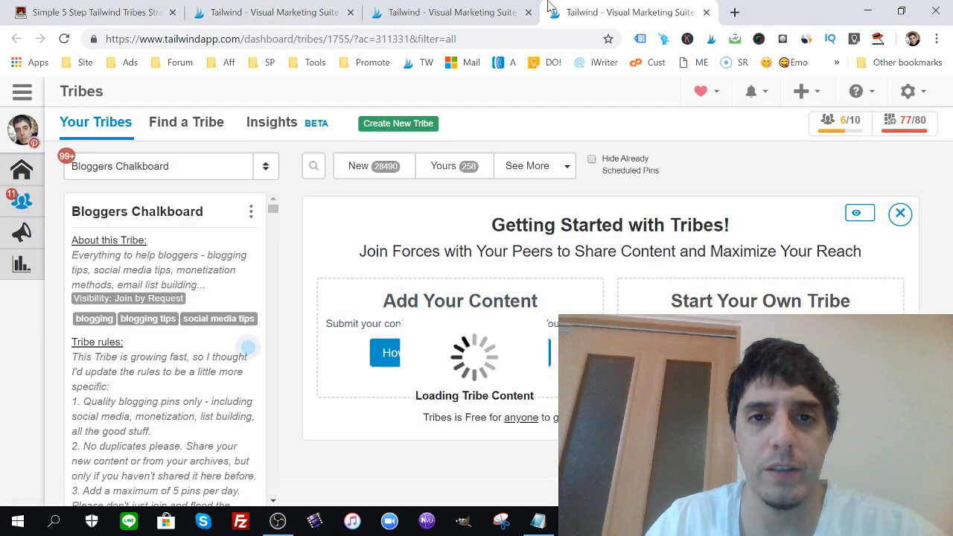
{"action": "left_click", "coordinate": [424, 6]}
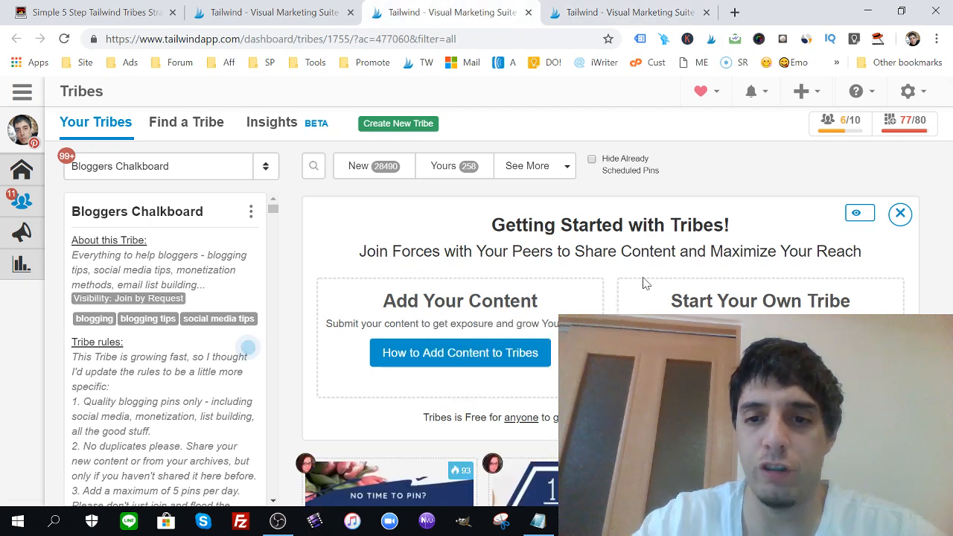
Step: Look through Fearless Affiliate's submissions in the Bloggers Chalkboard Tribe for a pin worth repinning
{"action": "scroll", "coordinate": [644, 284], "scroll_direction": "down", "scroll_amount": 5}
{"action": "scroll", "coordinate": [644, 283], "scroll_direction": "up", "scroll_amount": 2}
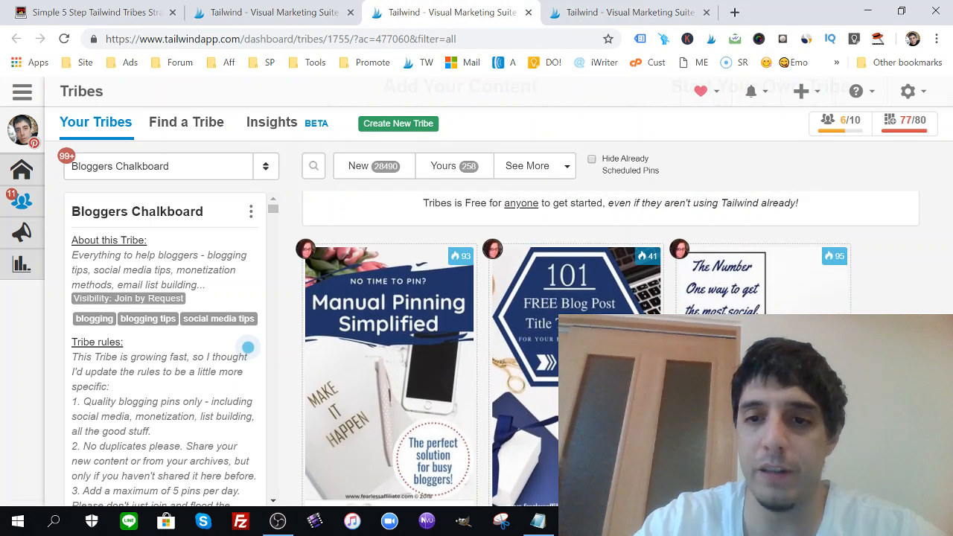
{"action": "scroll", "coordinate": [611, 350], "scroll_direction": "down", "scroll_amount": 3}
{"action": "scroll", "coordinate": [610, 350], "scroll_direction": "down", "scroll_amount": 2}
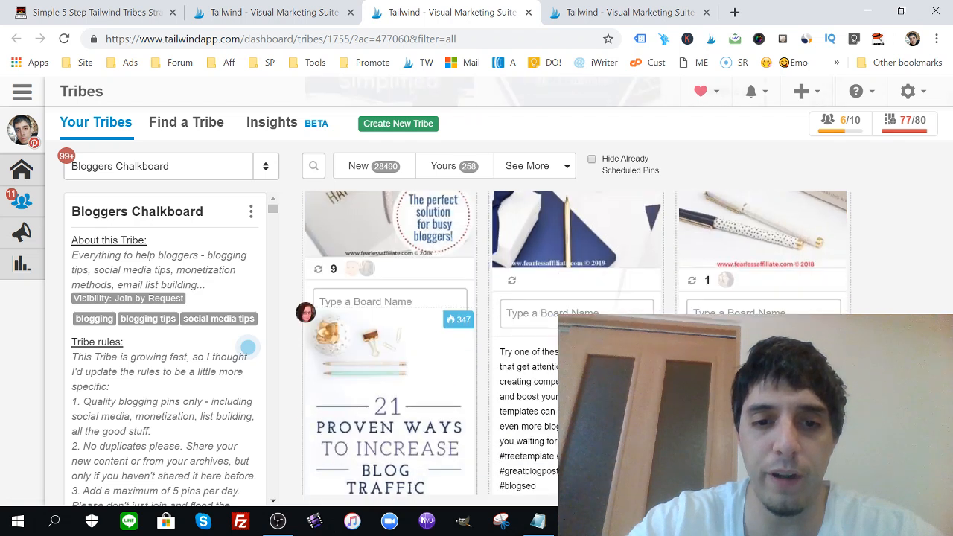
{"action": "scroll", "coordinate": [611, 350], "scroll_direction": "up", "scroll_amount": 2}
{"action": "scroll", "coordinate": [610, 350], "scroll_direction": "up", "scroll_amount": 3}
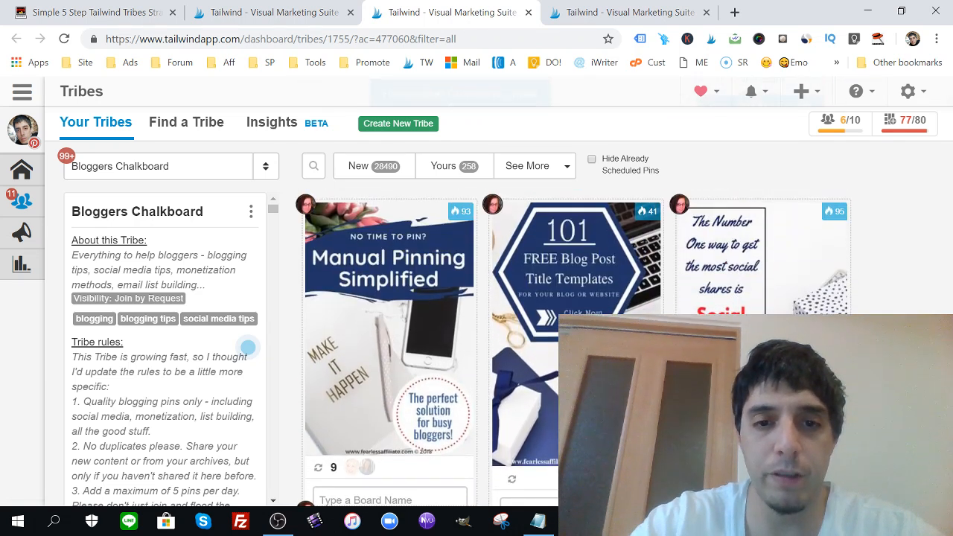
{"action": "scroll", "coordinate": [610, 350], "scroll_direction": "down", "scroll_amount": 1}
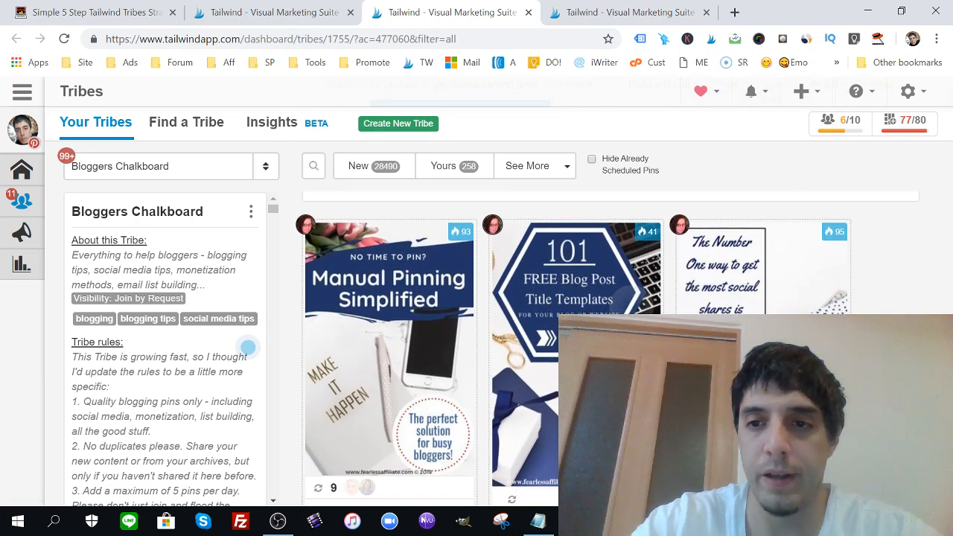
{"action": "scroll", "coordinate": [611, 350], "scroll_direction": "down", "scroll_amount": 1}
{"action": "scroll", "coordinate": [611, 350], "scroll_direction": "up", "scroll_amount": 1}
{"action": "scroll", "coordinate": [611, 350], "scroll_direction": "down", "scroll_amount": 3}
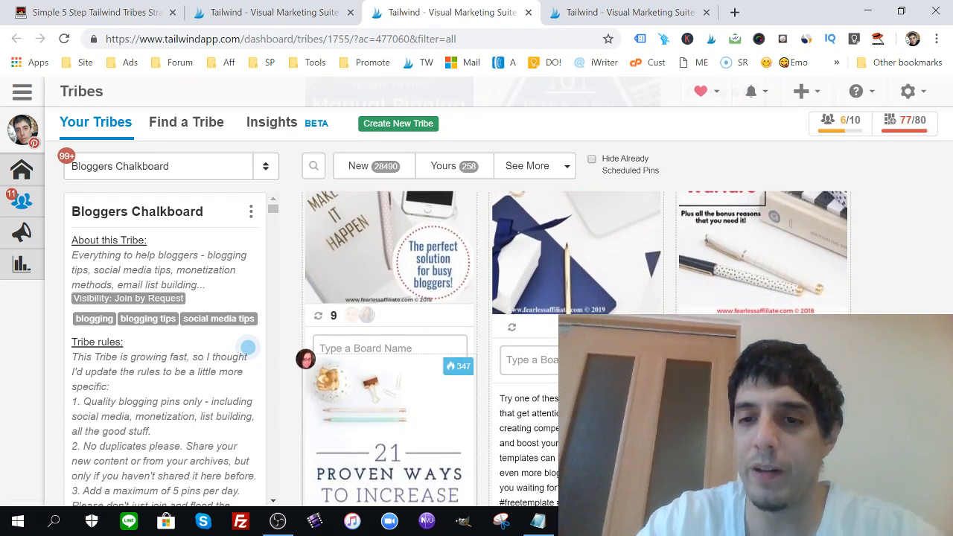
{"action": "scroll", "coordinate": [611, 350], "scroll_direction": "down", "scroll_amount": 1}
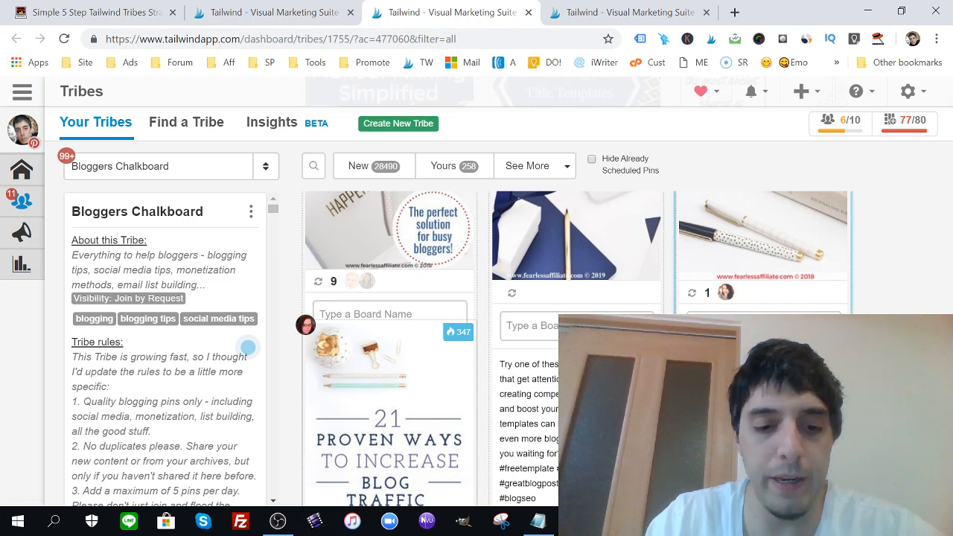
Step: Assign the social shares pin to the Any Marketing SEO, SMO group board and the Social Media Marketing board and add it to the queue
{"action": "left_click", "coordinate": [764, 326]}
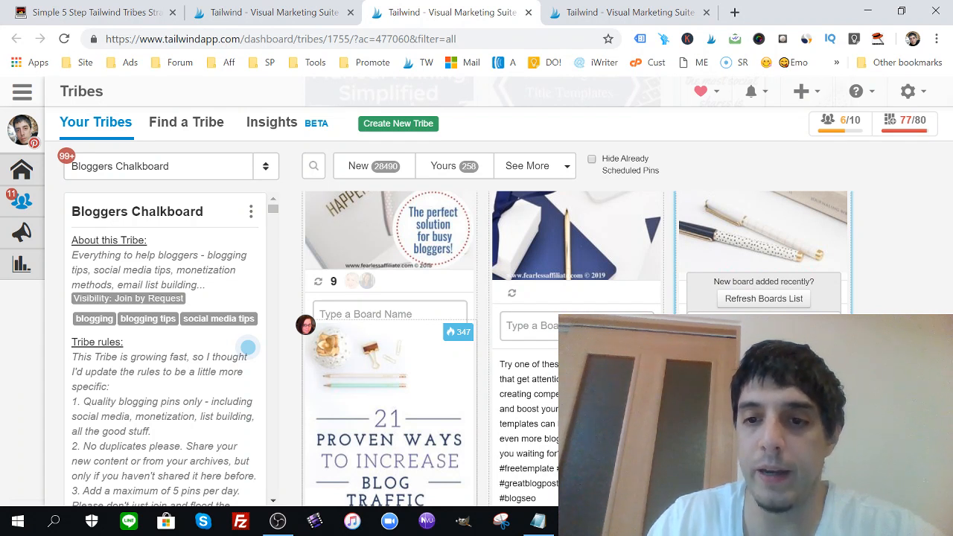
{"action": "left_click", "coordinate": [763, 372]}
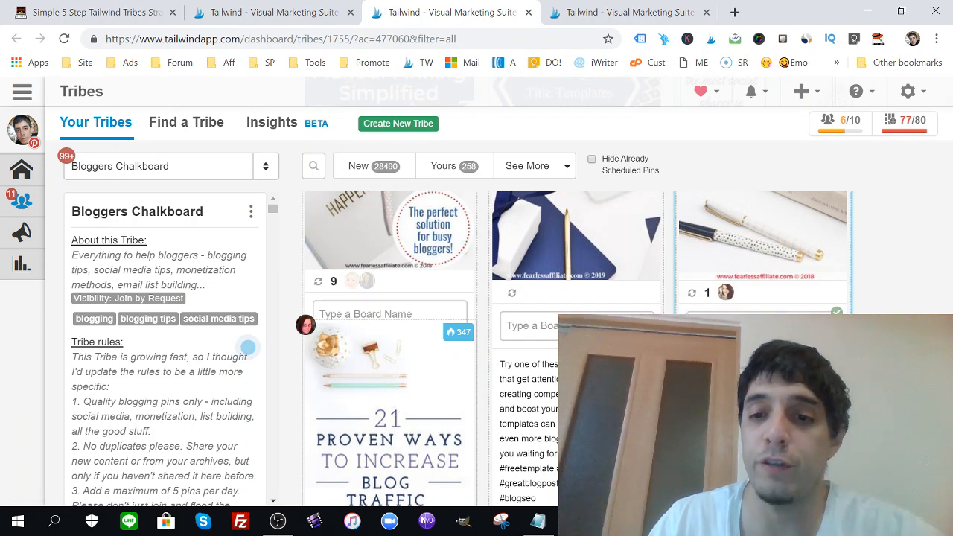
{"action": "left_click", "coordinate": [763, 325]}
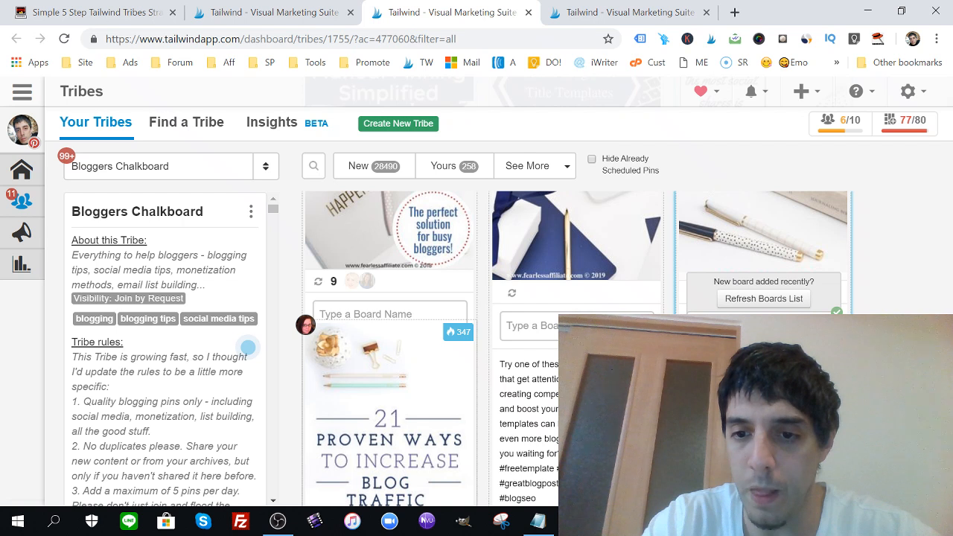
{"action": "scroll", "coordinate": [248, 348], "scroll_direction": "down", "scroll_amount": 1}
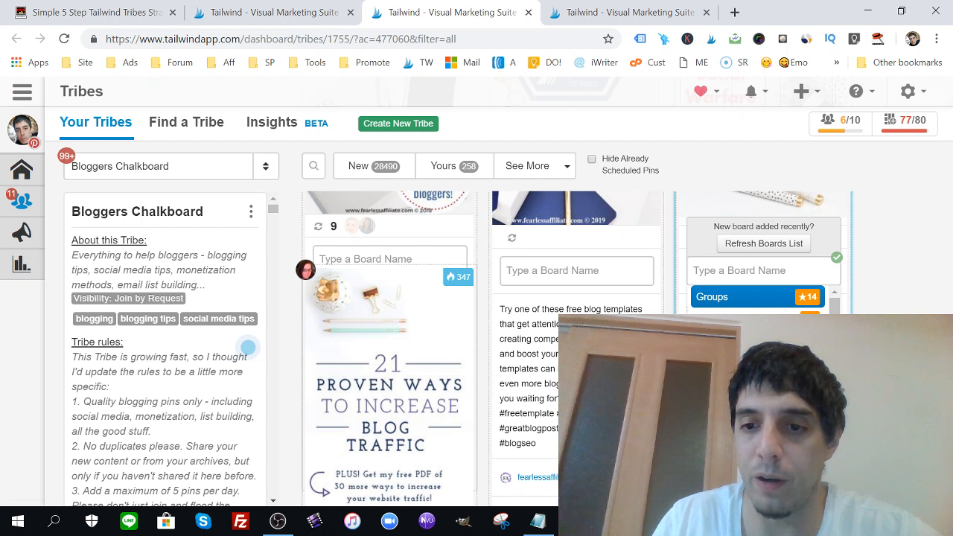
{"action": "left_click", "coordinate": [756, 342]}
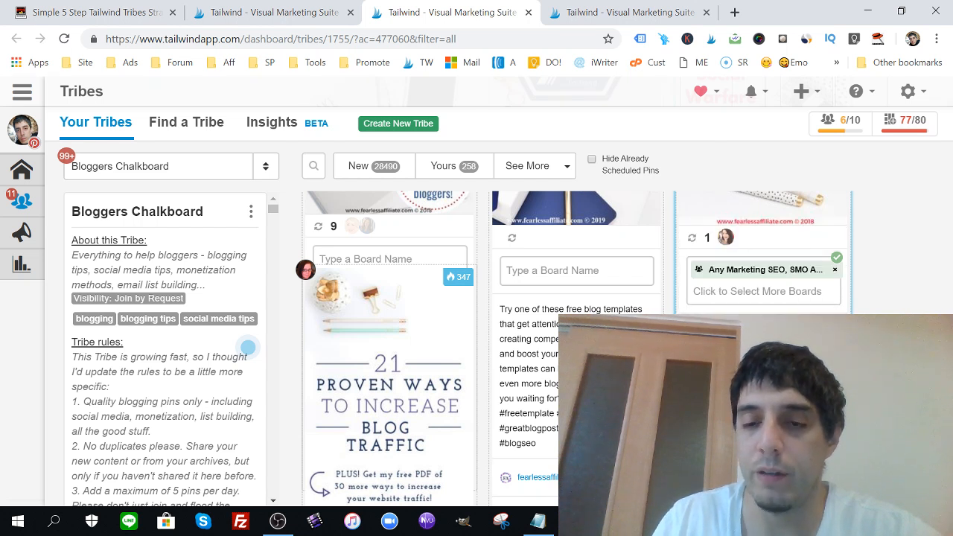
{"action": "type", "text": "sci"}
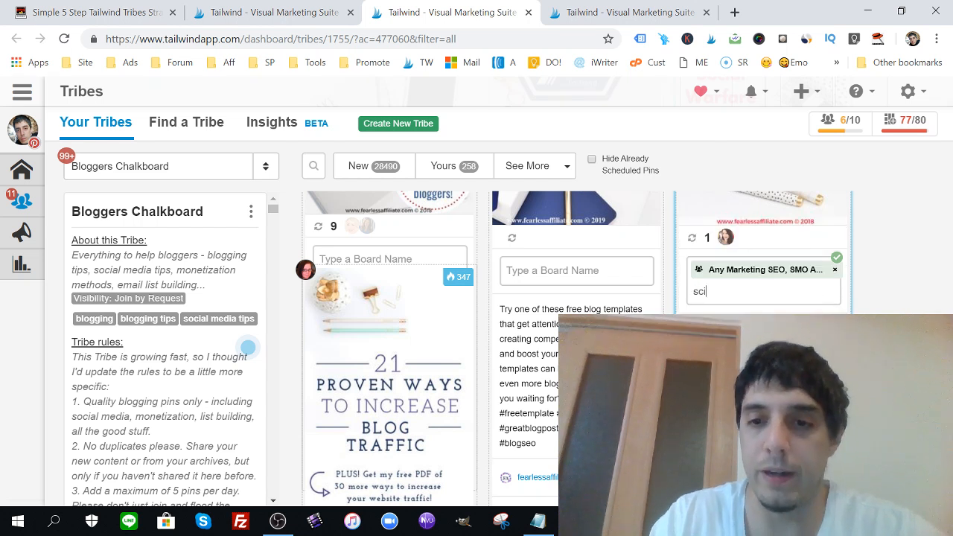
{"action": "key", "text": "BackSpace"}
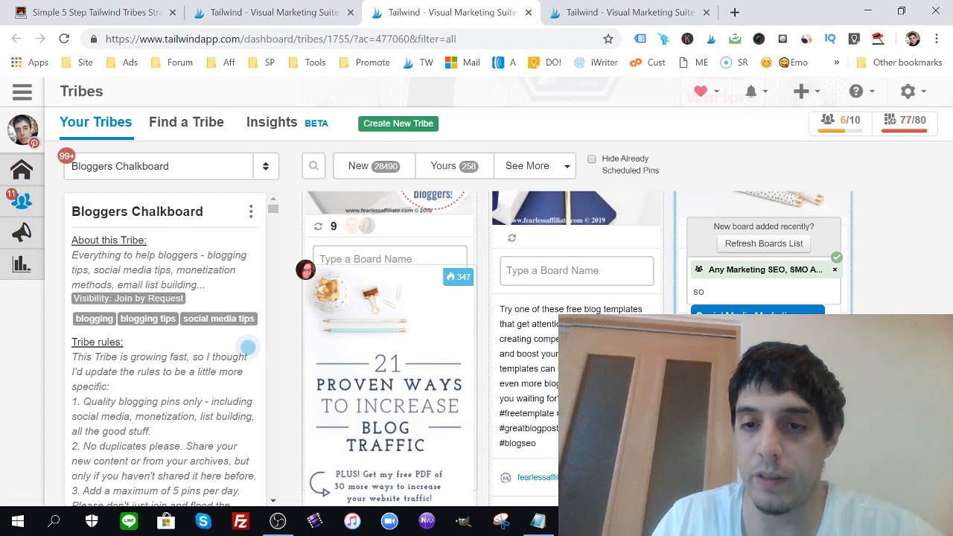
{"action": "key", "text": "Return"}
{"action": "scroll", "coordinate": [875, 303], "scroll_direction": "down", "scroll_amount": 1}
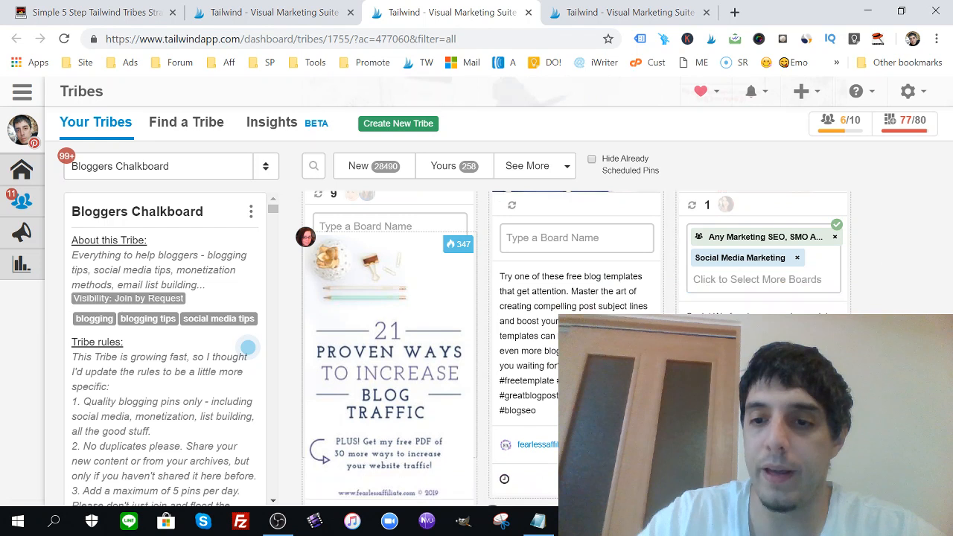
{"action": "scroll", "coordinate": [847, 311], "scroll_direction": "down", "scroll_amount": 2}
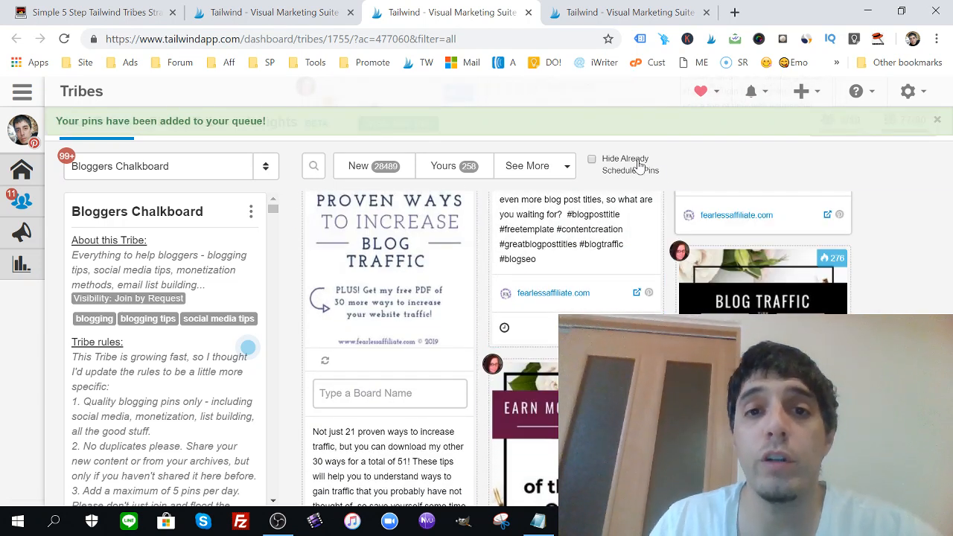
Step: Switch to the other sharer's submissions page and look over the morewages.com pins
{"action": "left_click", "coordinate": [606, 10]}
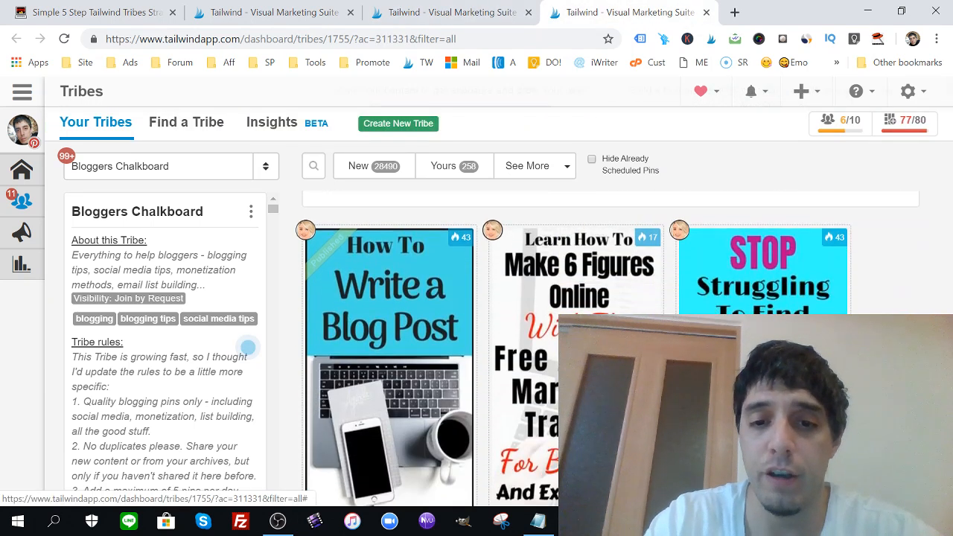
{"action": "scroll", "coordinate": [476, 342], "scroll_direction": "up", "scroll_amount": 1}
{"action": "scroll", "coordinate": [477, 343], "scroll_direction": "down", "scroll_amount": 3}
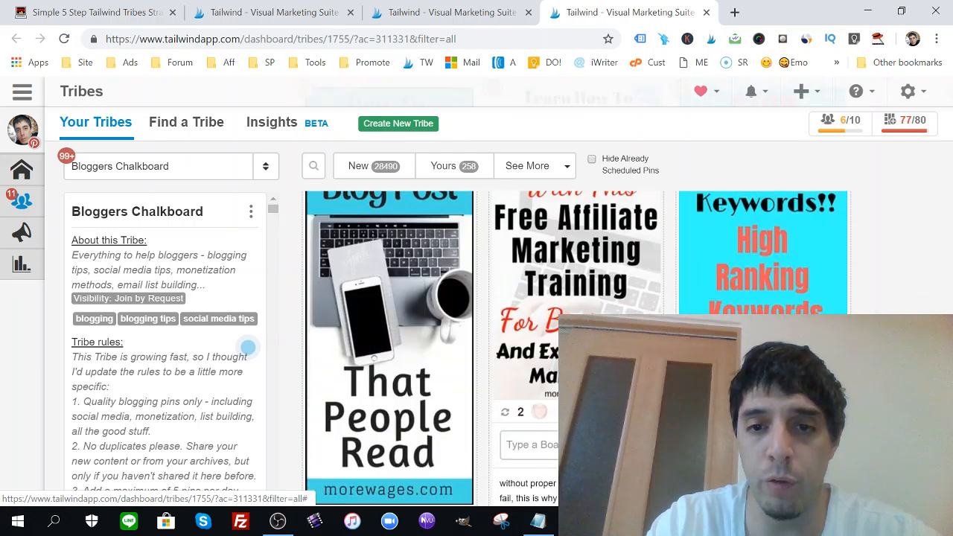
{"action": "scroll", "coordinate": [248, 347], "scroll_direction": "down", "scroll_amount": 1}
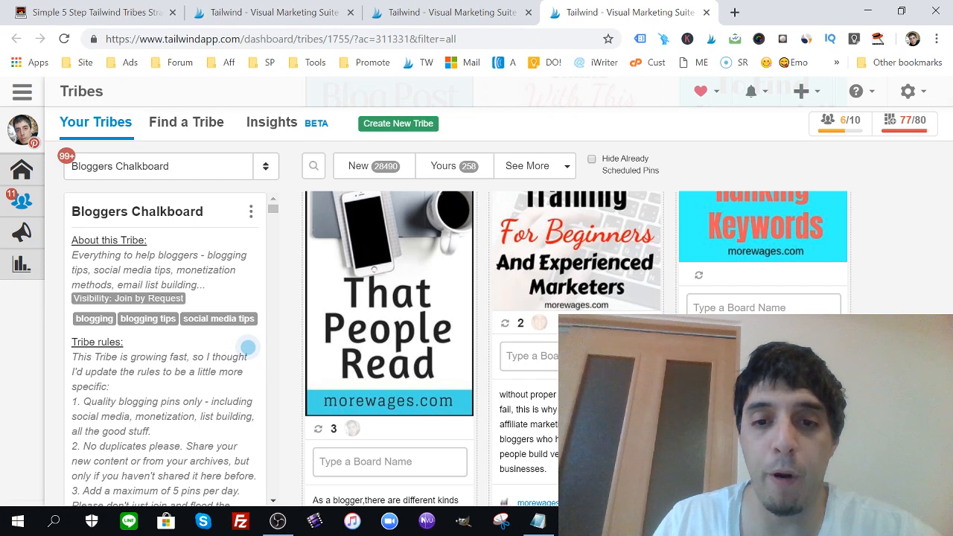
{"action": "left_click", "coordinate": [576, 356]}
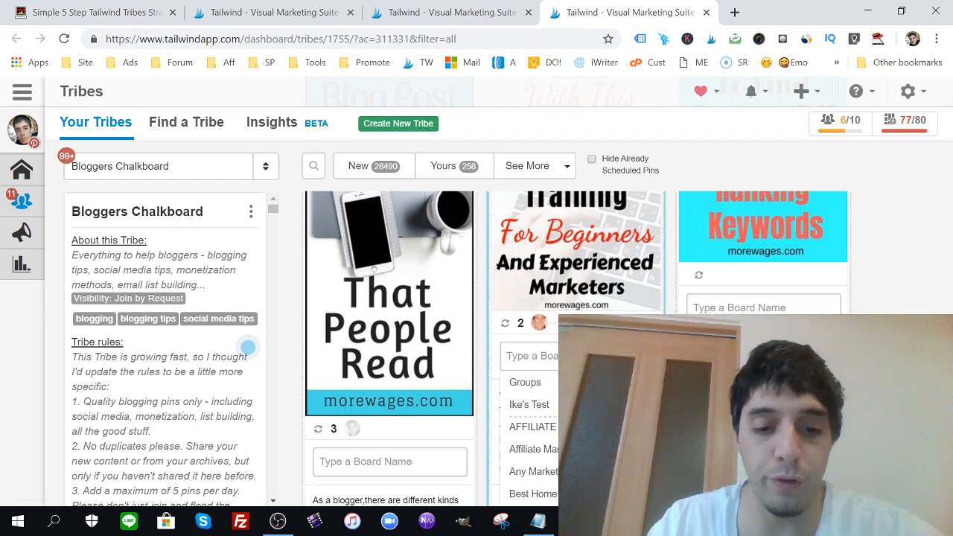
{"action": "type", "text": "afi"}
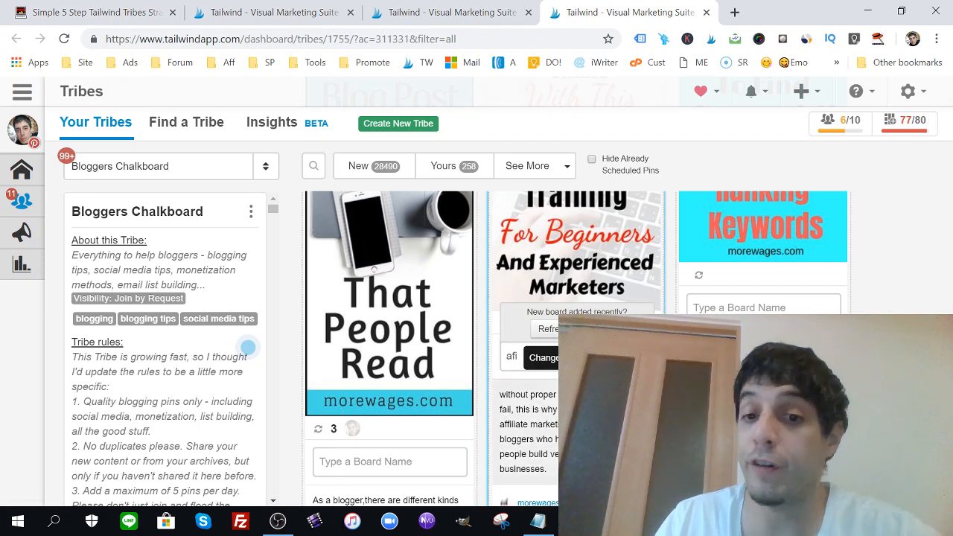
{"action": "key", "text": "BackSpace"}
{"action": "key", "text": "BackSpace"}
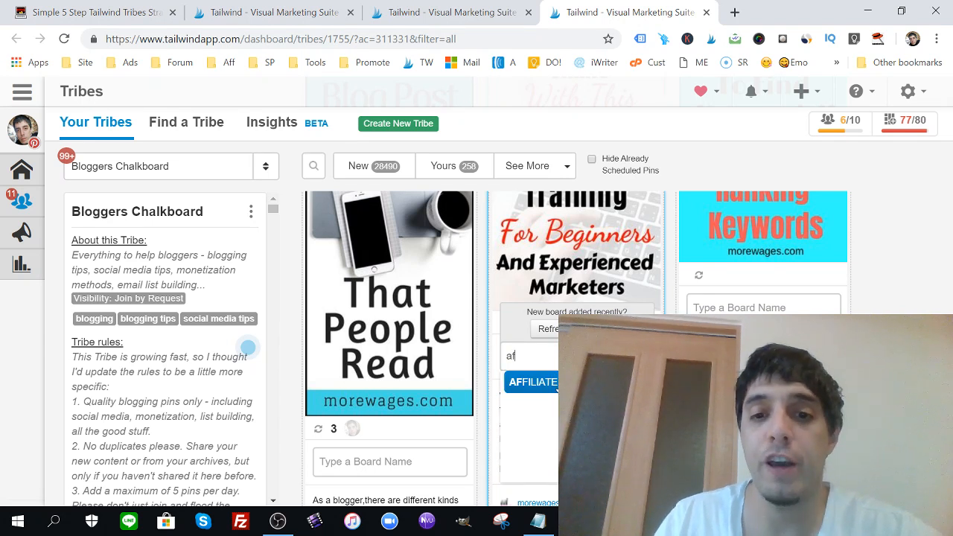
{"action": "key", "text": "Return"}
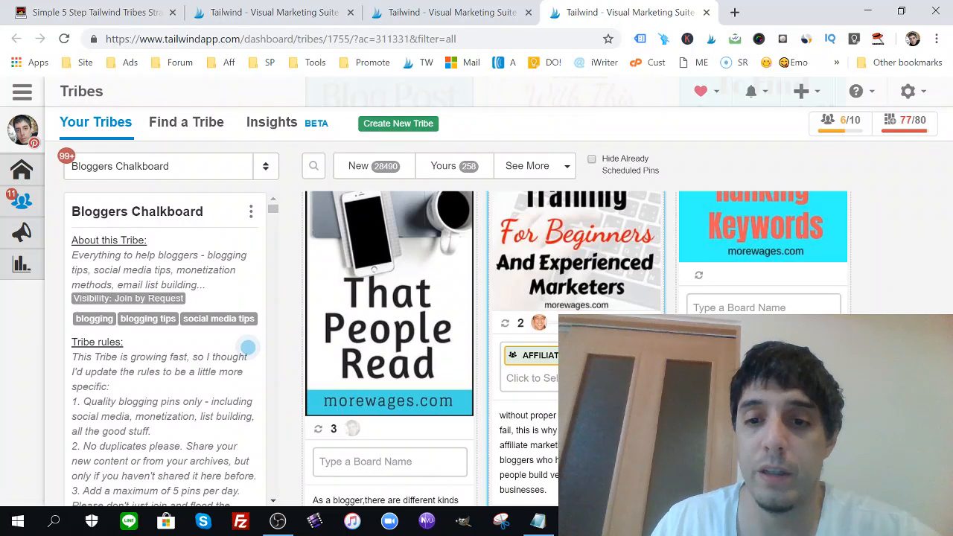
{"action": "key", "text": "BackSpace"}
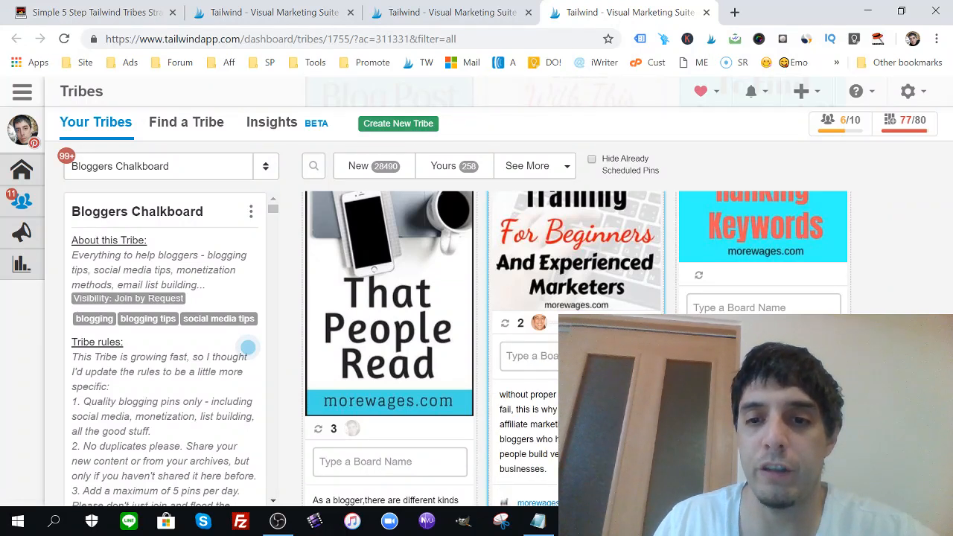
Step: Schedule the Stop Struggling To Find Keywords pin to the SEO Tips + Keyword Niche and Bloggers unite boards
{"action": "scroll", "coordinate": [576, 349], "scroll_direction": "up", "scroll_amount": 3}
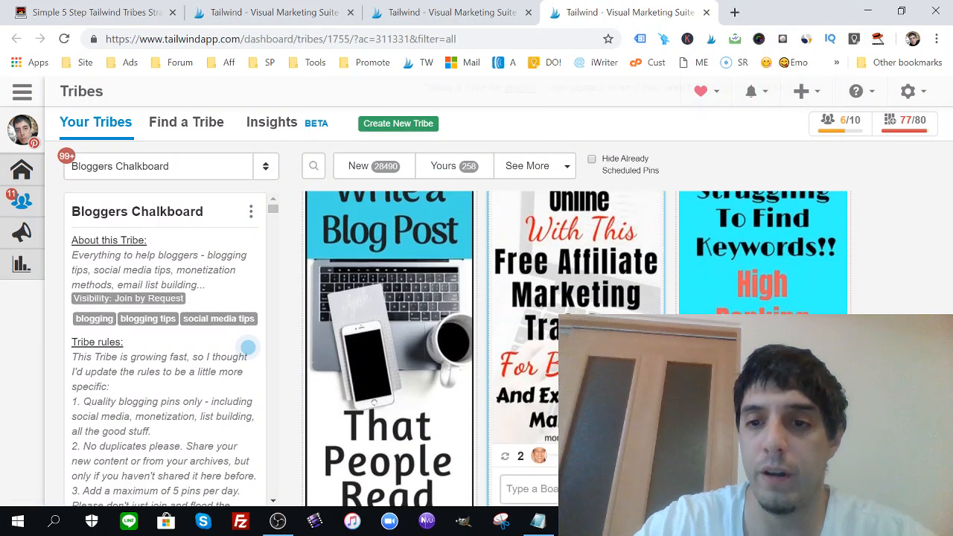
{"action": "scroll", "coordinate": [576, 349], "scroll_direction": "up", "scroll_amount": 1}
{"action": "scroll", "coordinate": [576, 349], "scroll_direction": "down", "scroll_amount": 2}
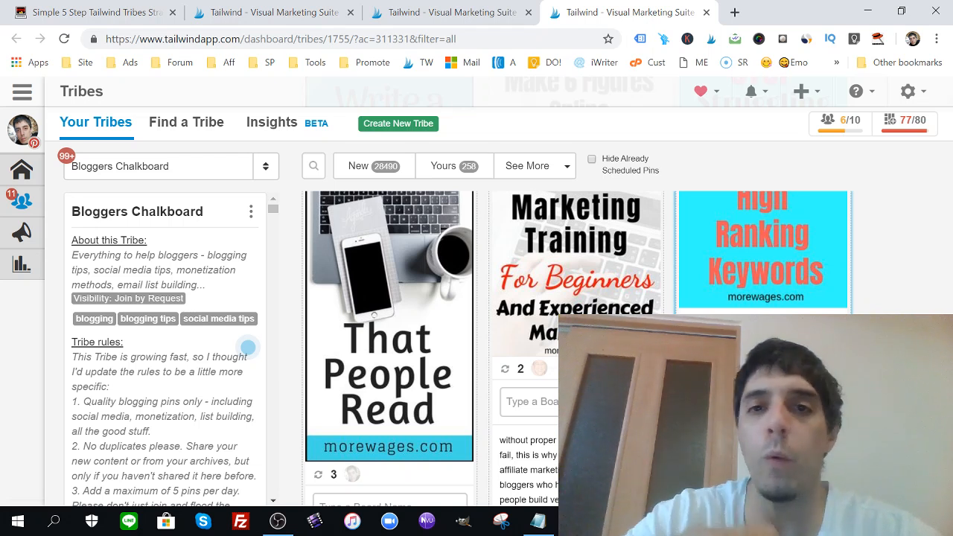
{"action": "scroll", "coordinate": [577, 335], "scroll_direction": "down", "scroll_amount": 2}
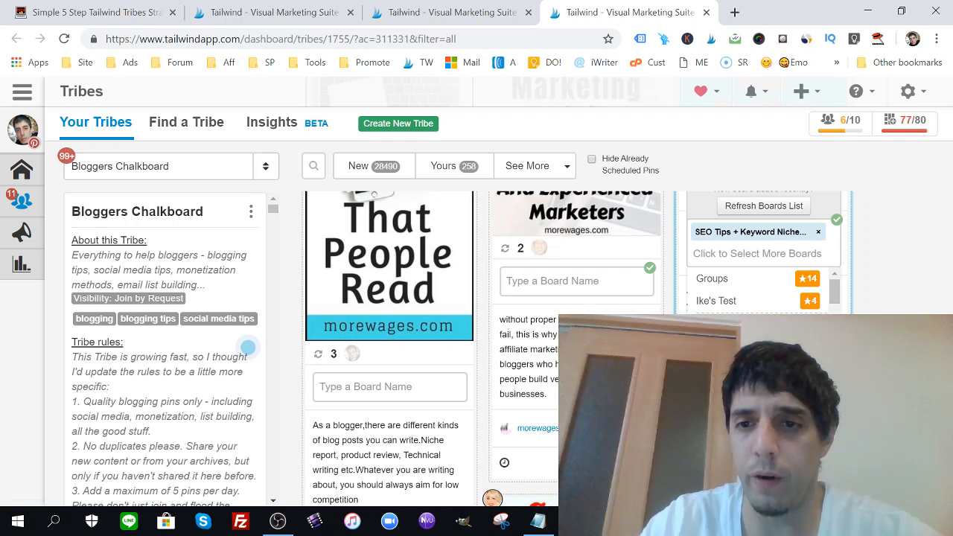
{"action": "type", "text": "blo"}
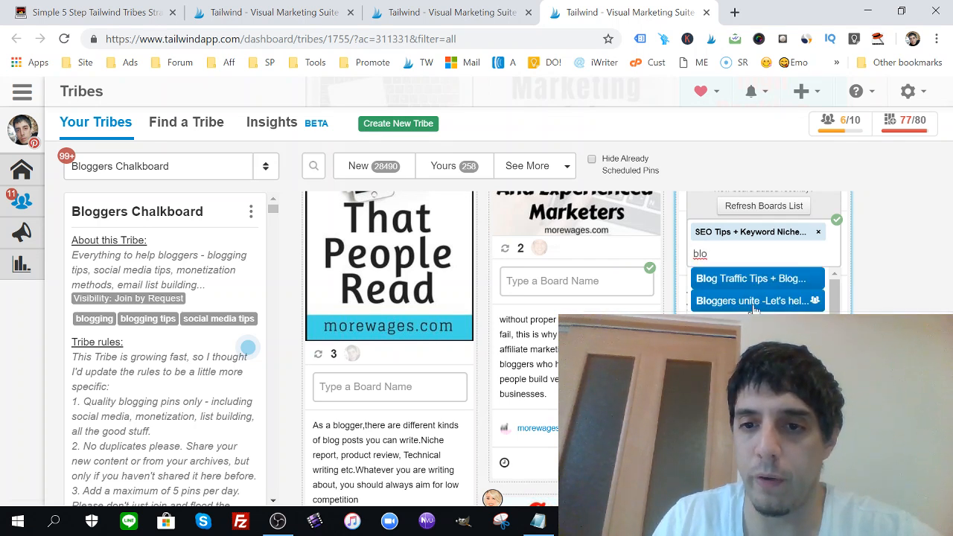
{"action": "left_click", "coordinate": [756, 300]}
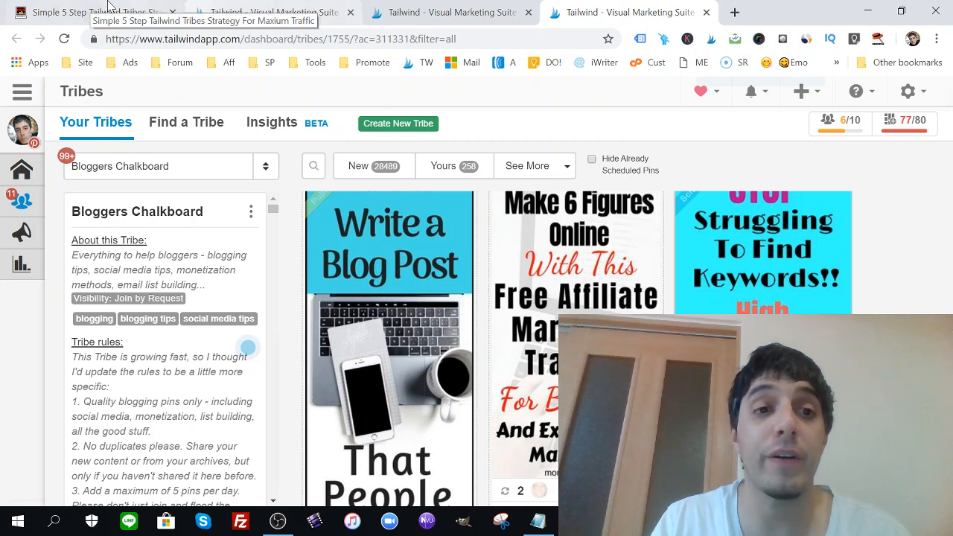
Step: Go back to the Tailwind Tribes strategy article and review its third to fifth steps with the message templates
{"action": "left_click", "coordinate": [153, 6]}
{"action": "scroll", "coordinate": [480, 277], "scroll_direction": "down", "scroll_amount": 3}
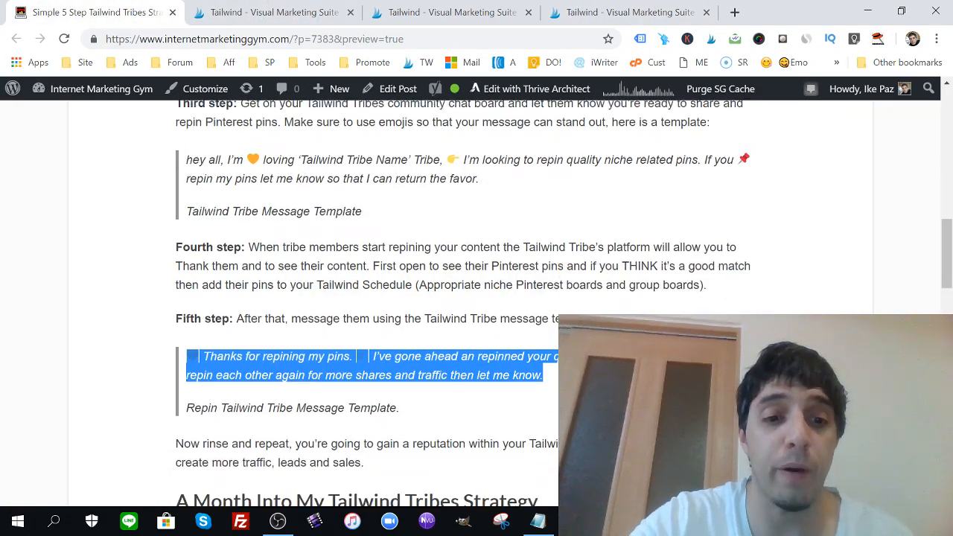
{"action": "scroll", "coordinate": [480, 277], "scroll_direction": "up", "scroll_amount": 3}
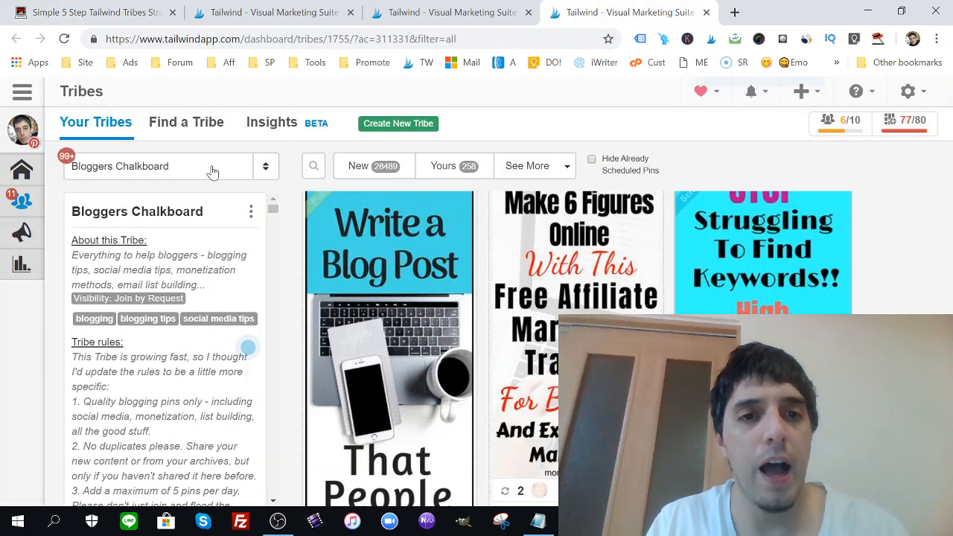
Step: Open the Publisher's scheduled pins and shuffle the queue, confirming the shuffle
{"action": "mouse_move", "coordinate": [24, 239]}
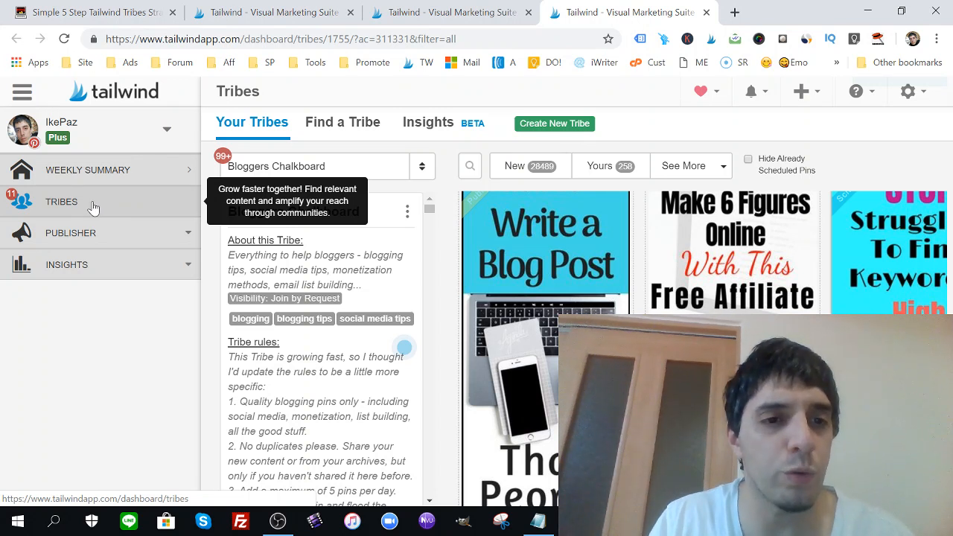
{"action": "left_click", "coordinate": [111, 245]}
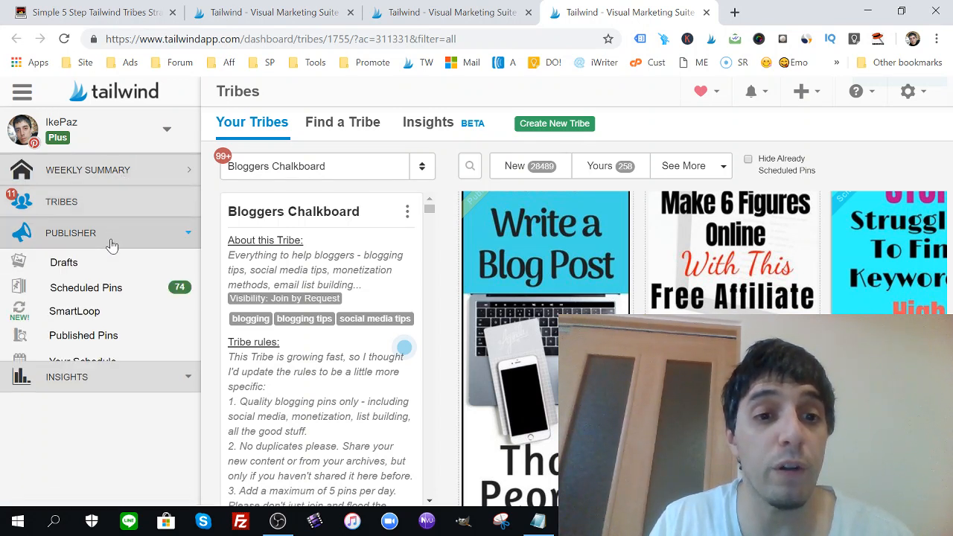
{"action": "left_click", "coordinate": [72, 286]}
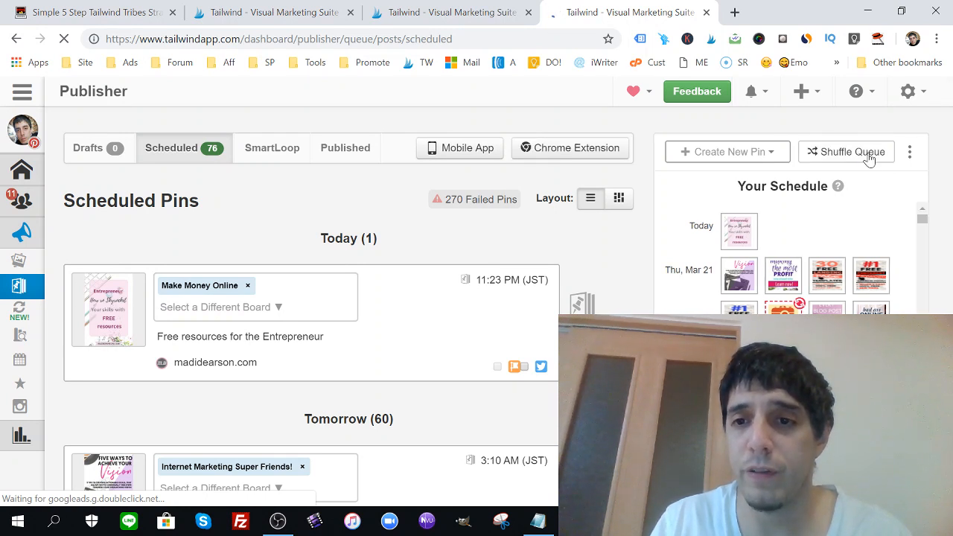
{"action": "left_click", "coordinate": [868, 159]}
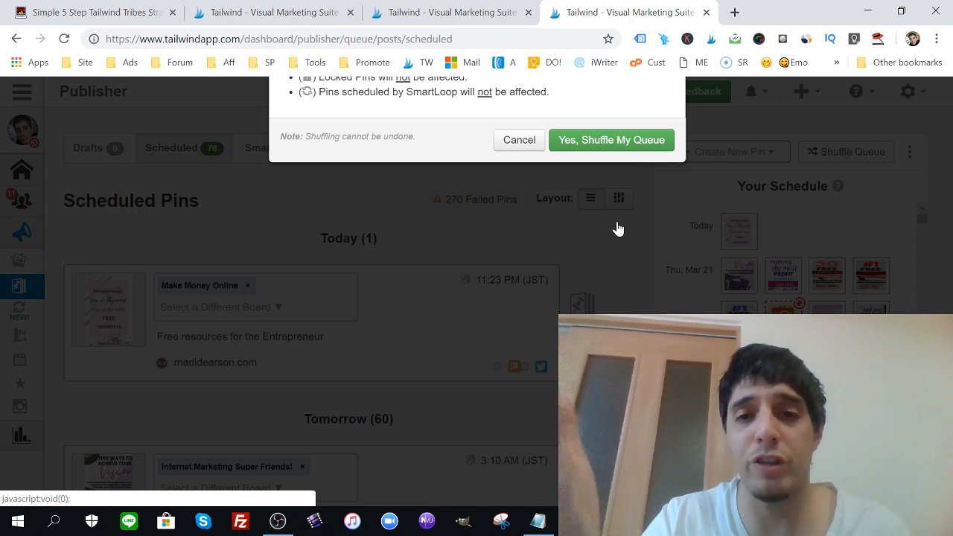
{"action": "left_click", "coordinate": [611, 140]}
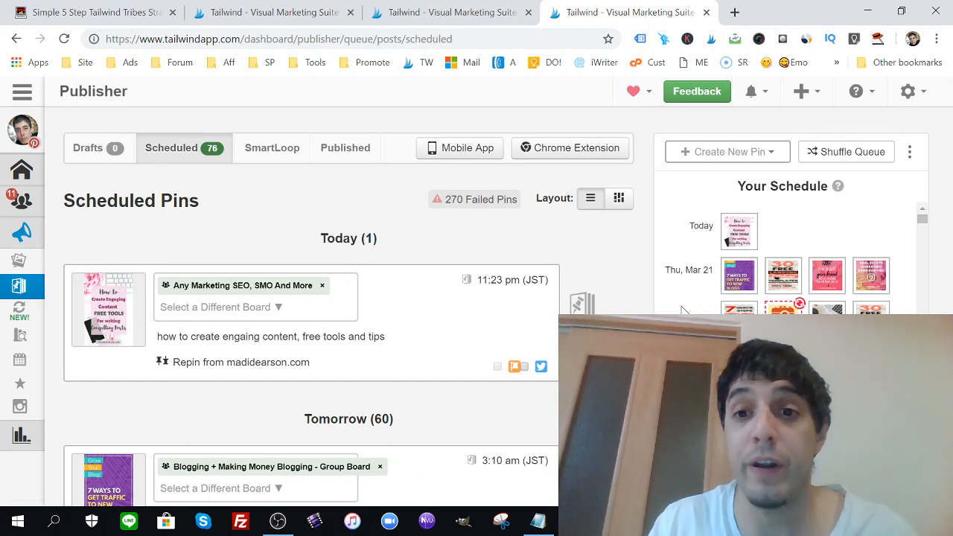
Step: Bring up the FB Group Promo Scheduler extension and dismiss it again
{"action": "left_click", "coordinate": [662, 39]}
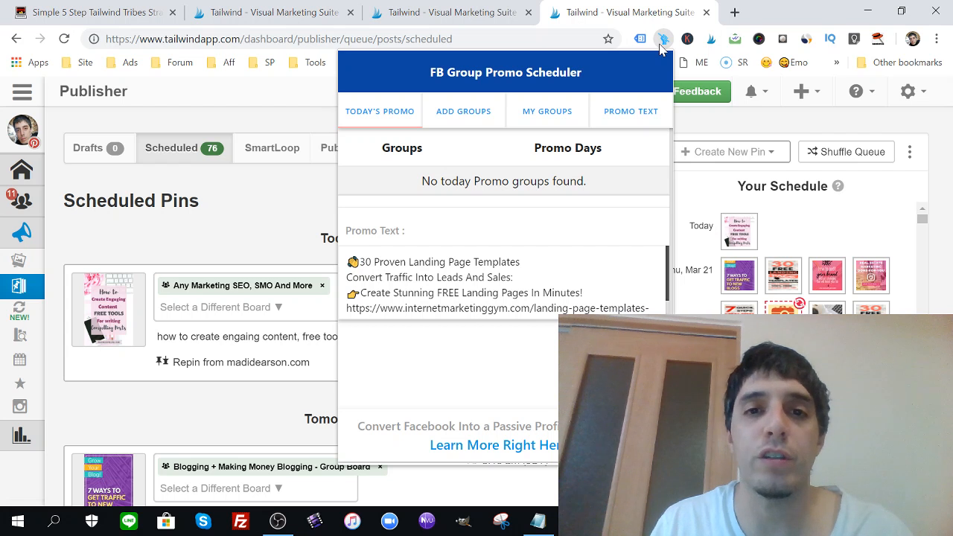
{"action": "left_click", "coordinate": [272, 229]}
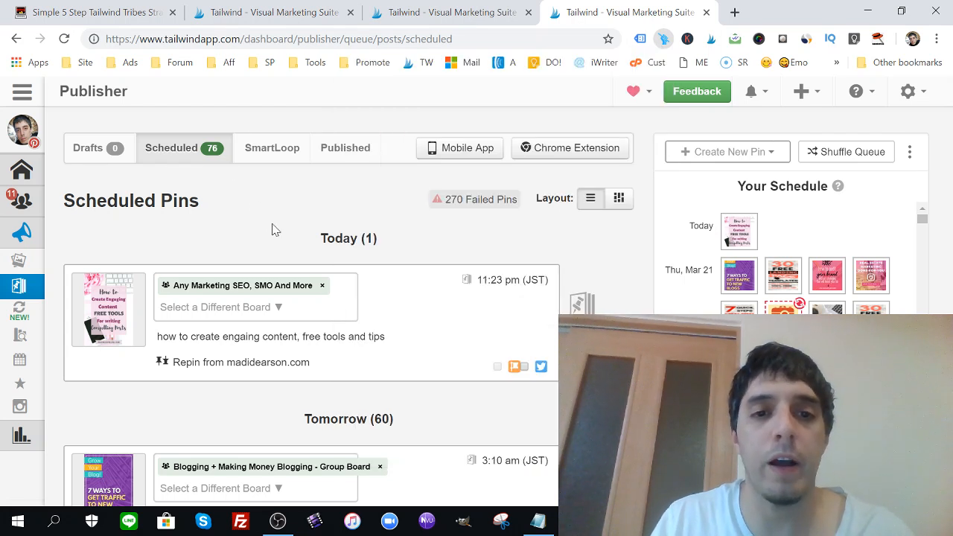